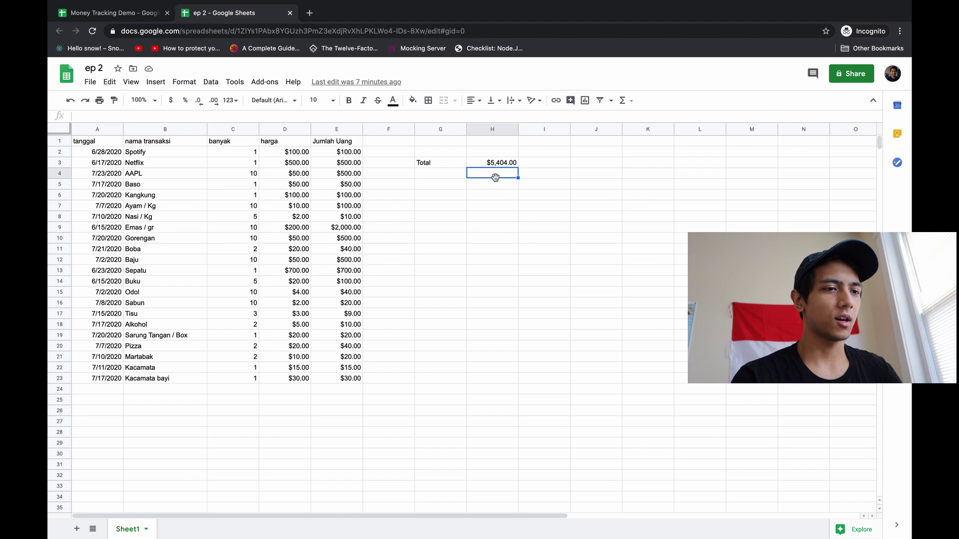
Select H3 to check that its =SUM(E2:E) Total shows $5,404.00
left_click(496, 166)
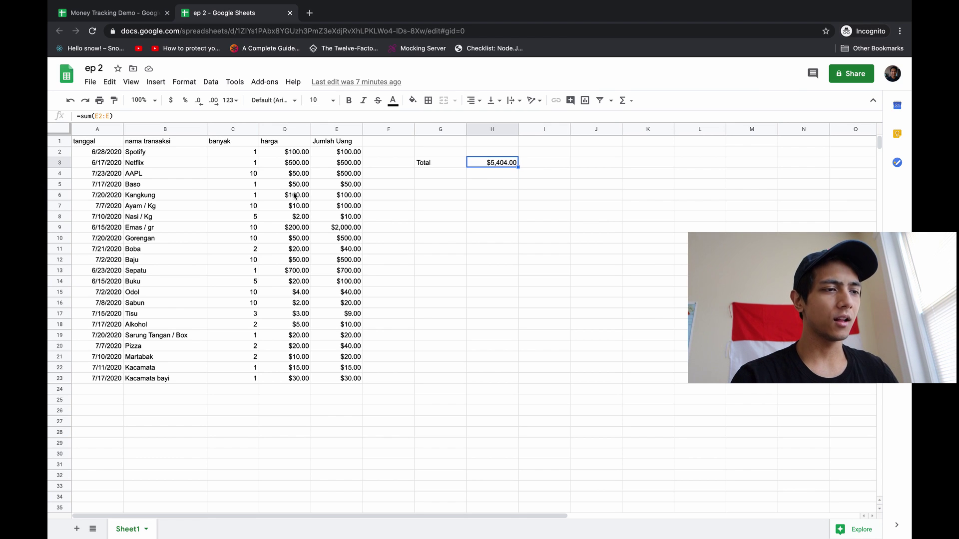
left_click(505, 172)
type("=")
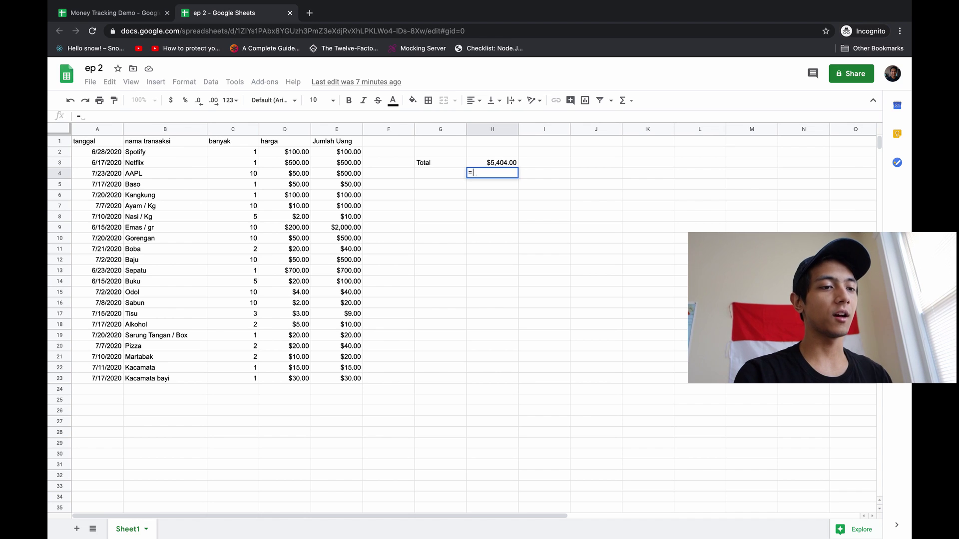
type("aveg")
key("BackSpace")
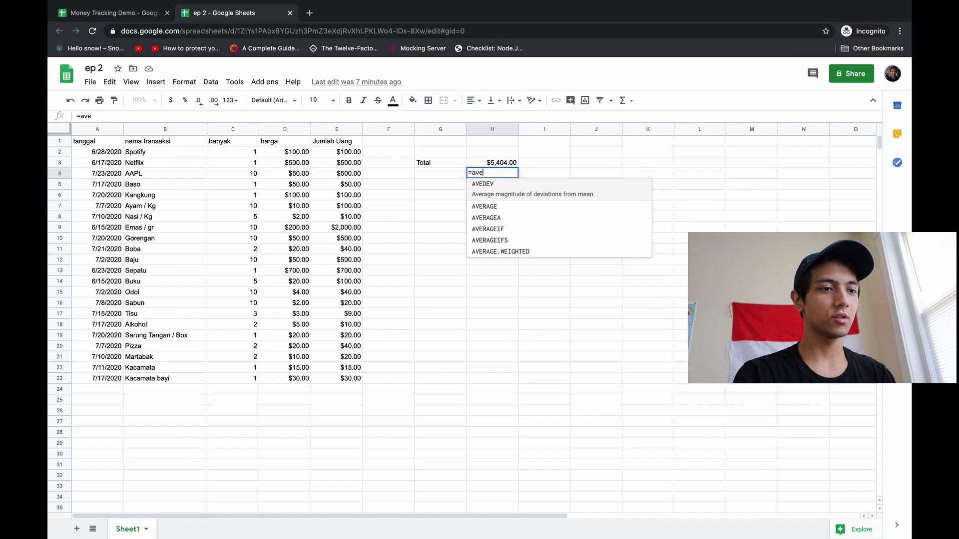
key("Up")
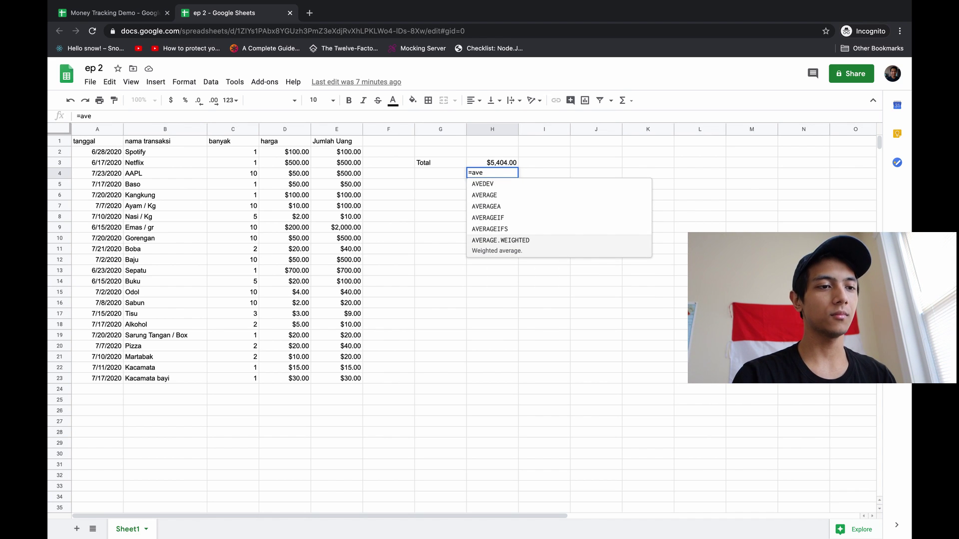
key("Up")
key("Up")
key("Up")
key("Up")
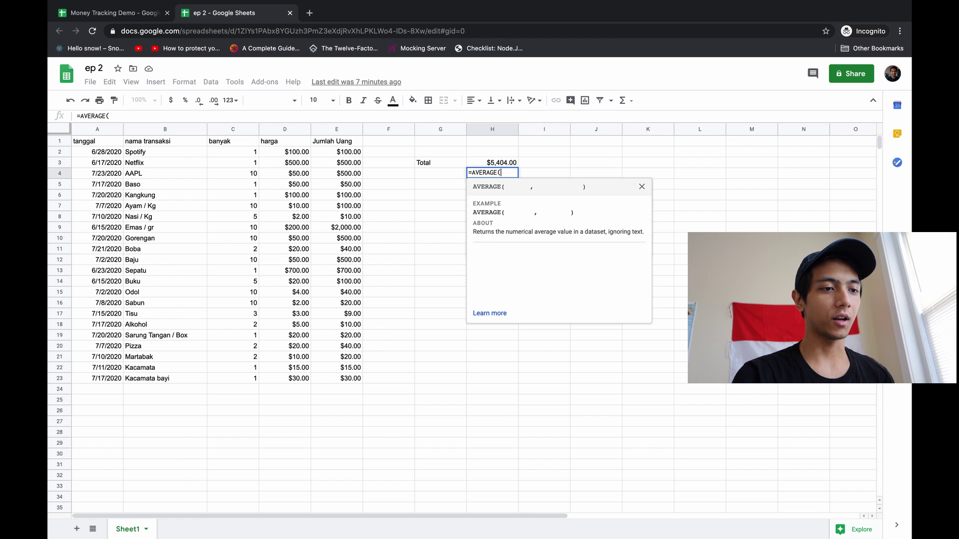
key("Tab")
key("BackSpace")
key("BackSpace")
key("BackSpace")
key("BackSpace")
key("BackSpace")
key("BackSpace")
key("BackSpace")
key("BackSpace")
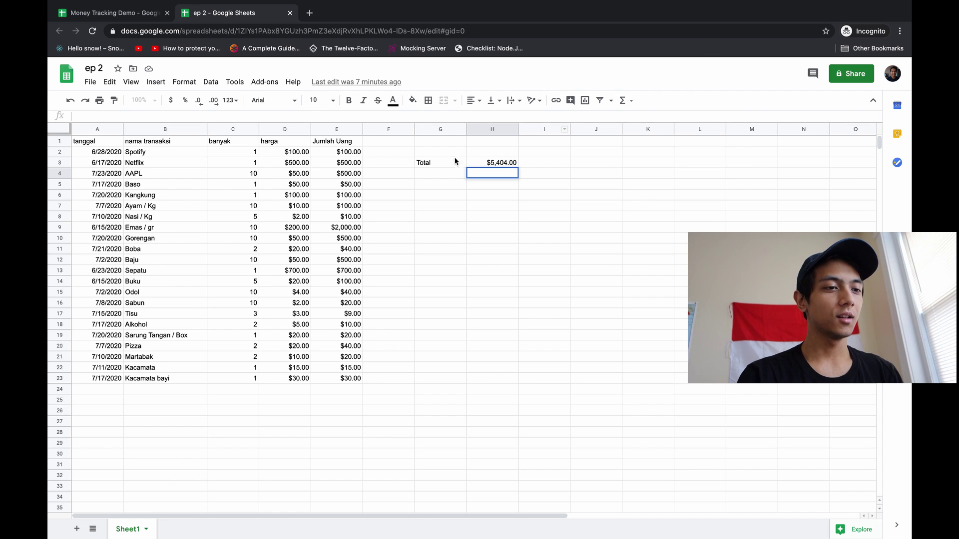
Label G4 'Jumlah Transaksi' and widen column G to fit it
left_click(448, 172)
type("Juml")
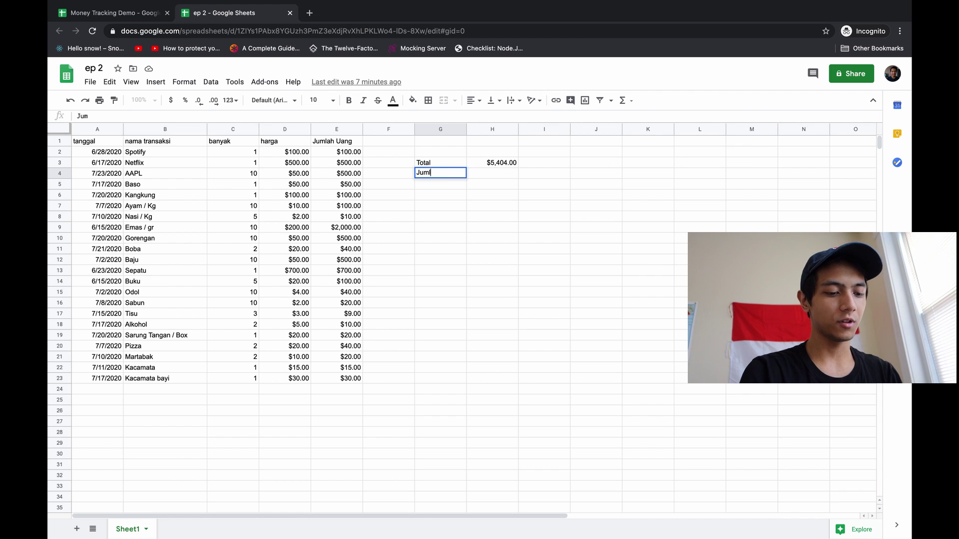
type("ah ")
type("ki")
type("ksi")
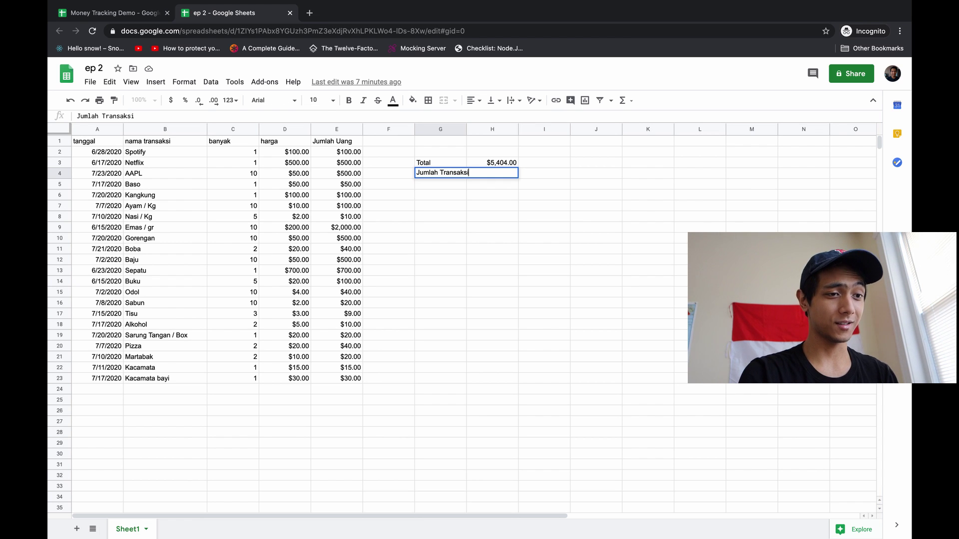
key("Return")
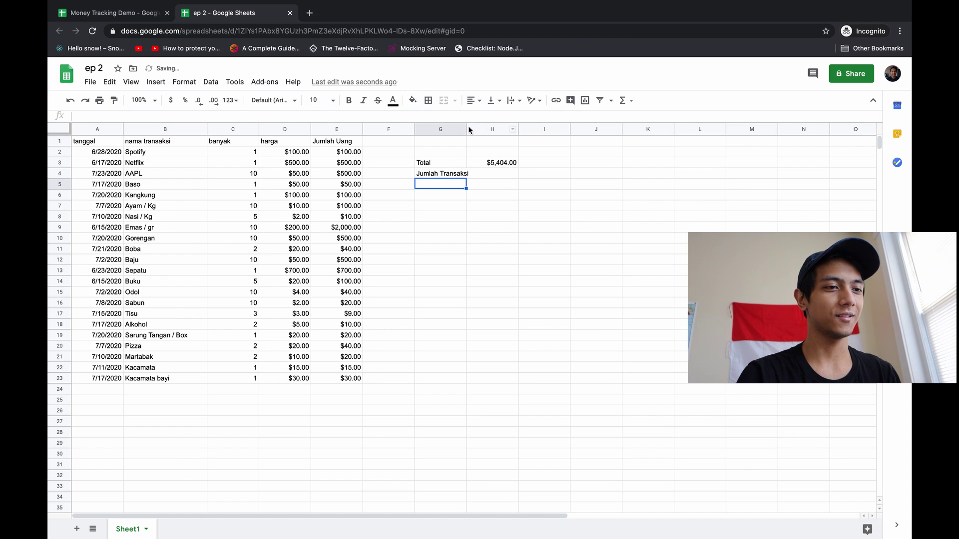
left_click_drag(469, 129, 479, 129)
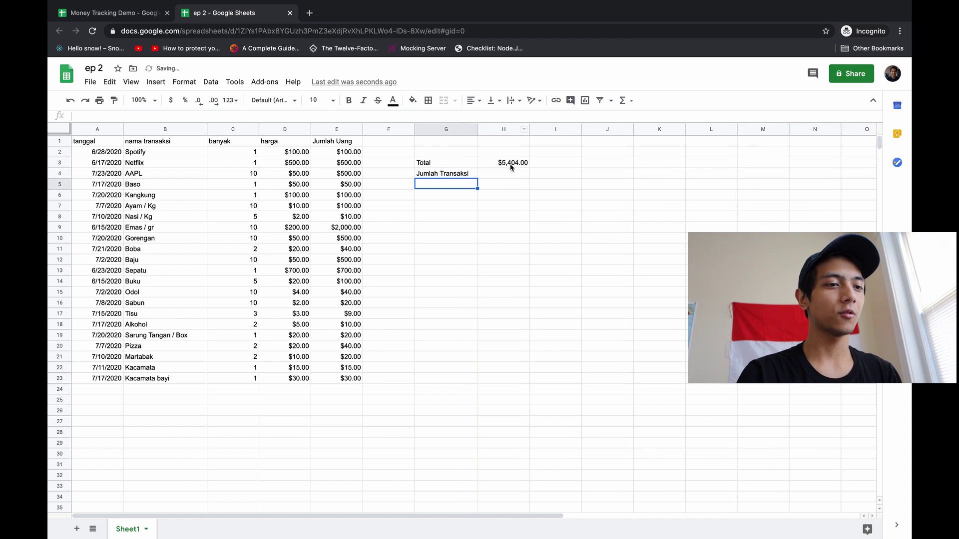
Enter =COUNT(E2:E) in H4 to count the transactions, giving 22
left_click(514, 174)
type("=count")
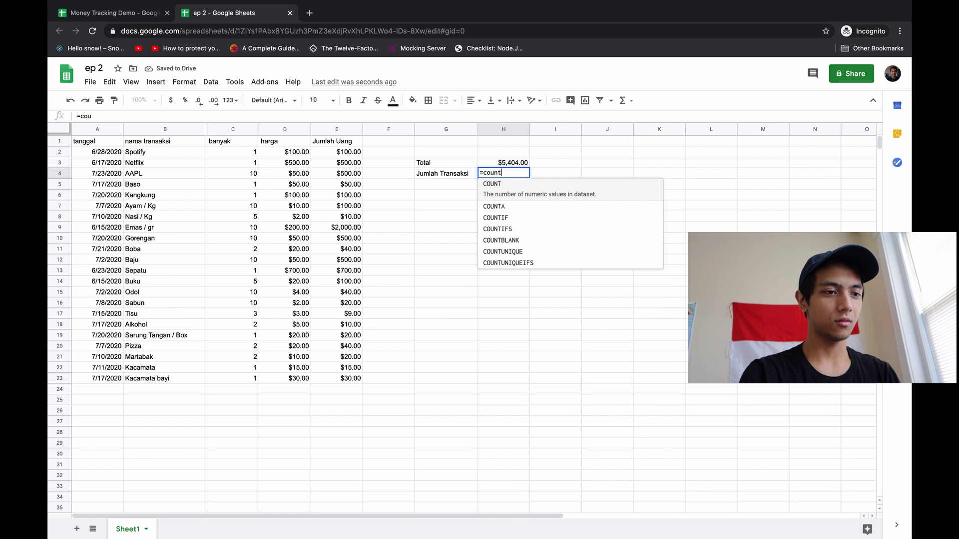
key("Tab")
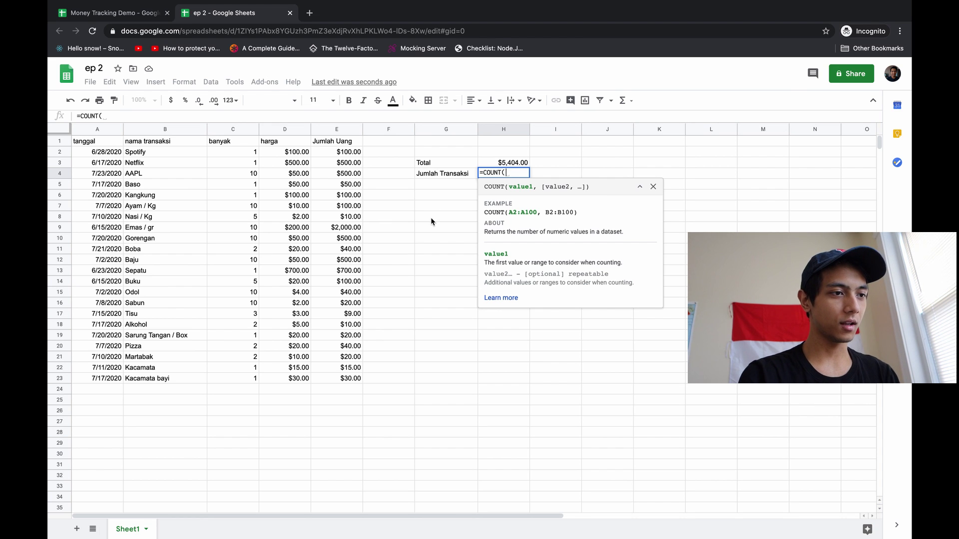
type("E2:E)")
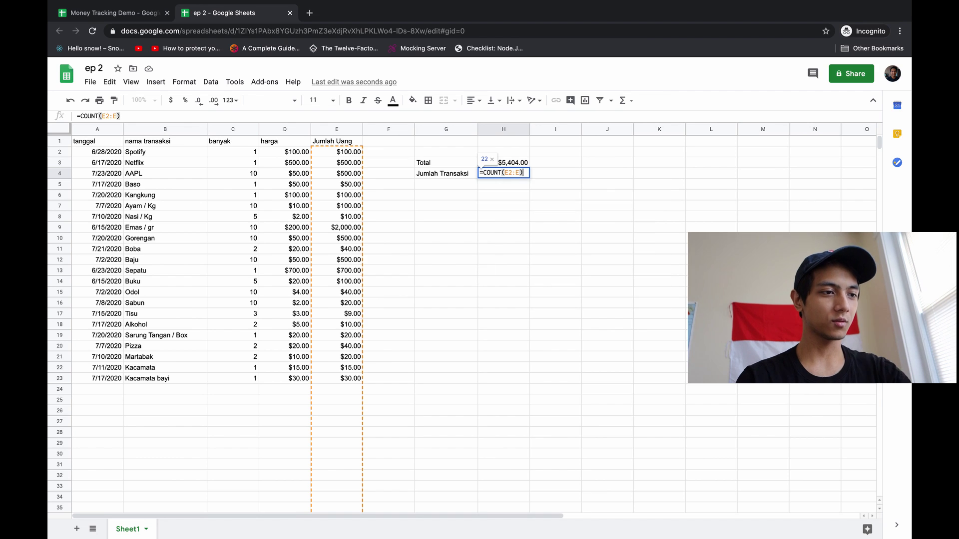
key("Return")
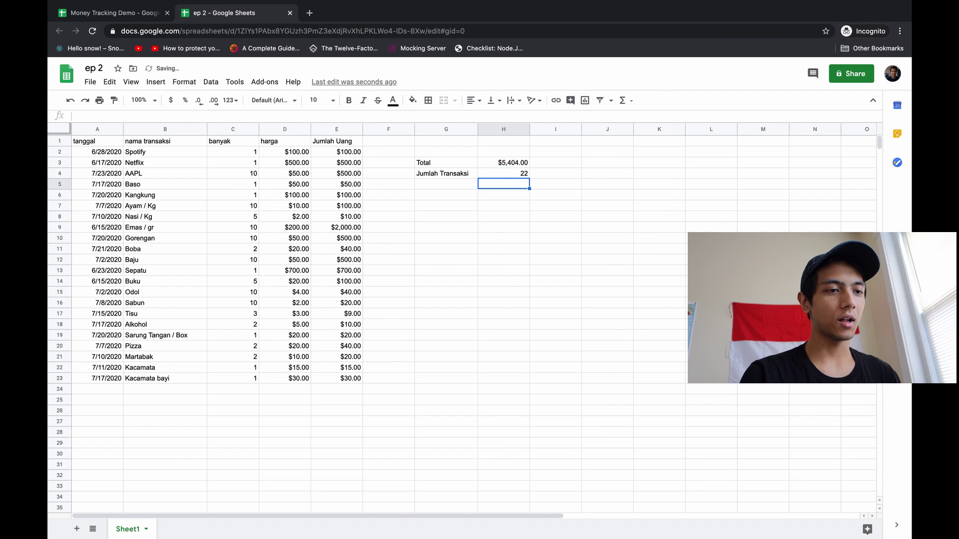
left_click(502, 174)
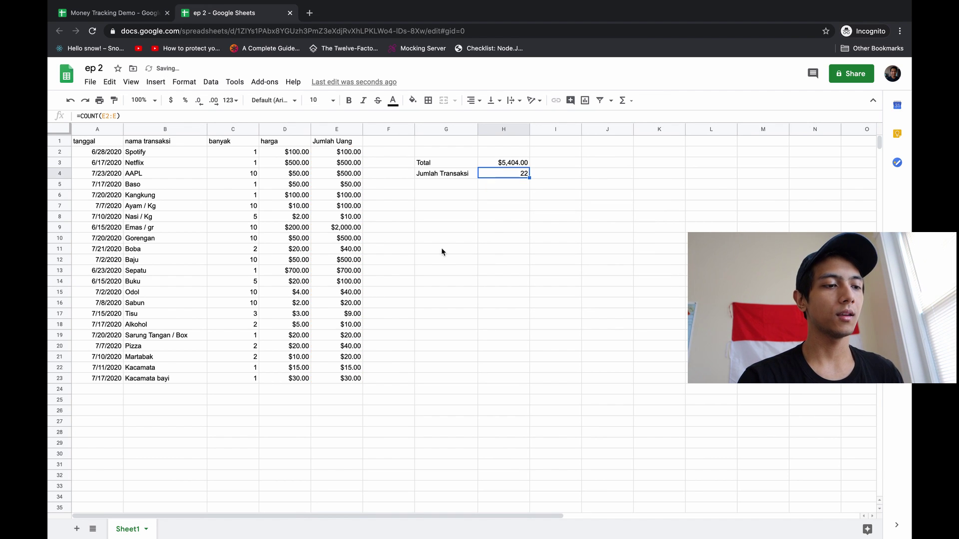
Test the totals by deleting the last $30.00 amount, then restore it with undo
left_click(348, 389)
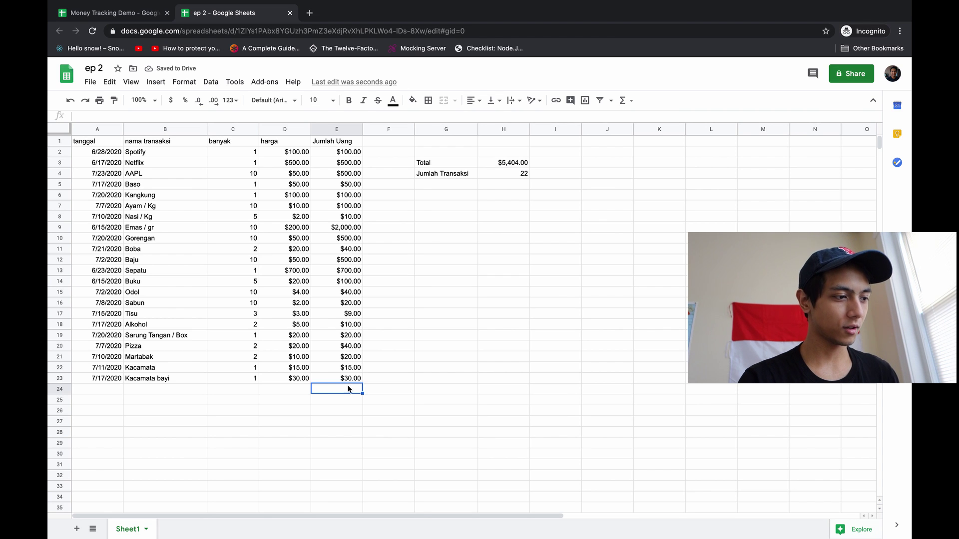
key("Up")
key("Delete")
key("ctrl+z")
left_click(481, 313)
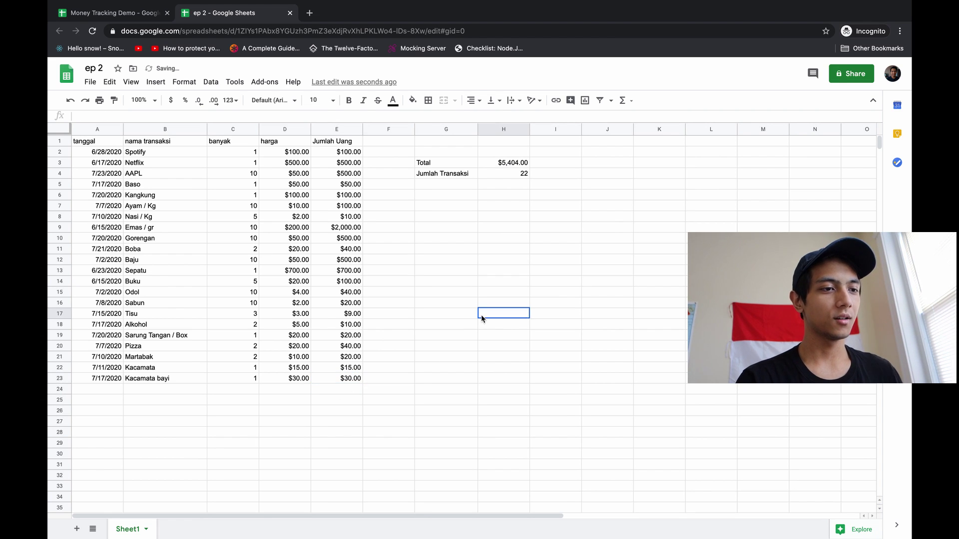
left_click(501, 184)
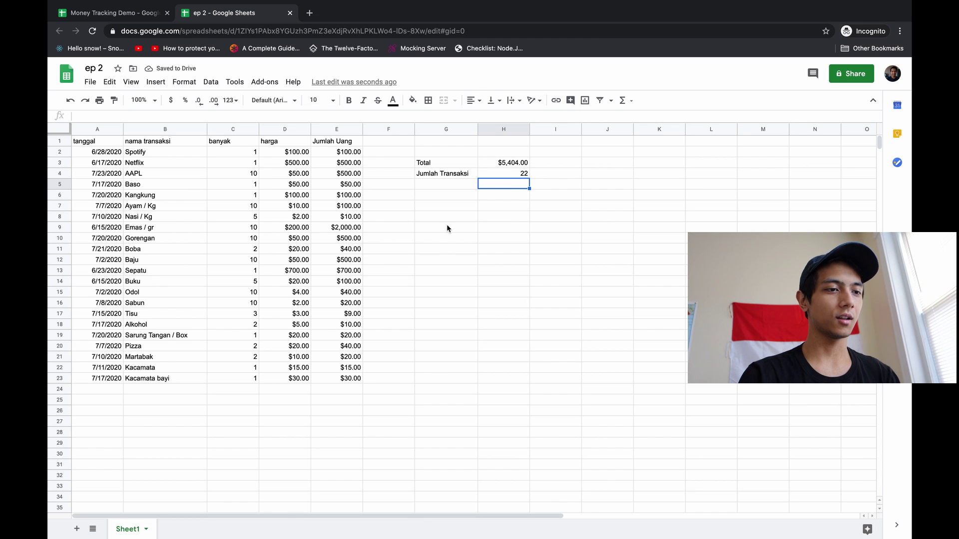
left_click(452, 183)
Label G5 'Rata-Rata Pengeluaran' and widen column G to fit it
type("Rata Penge")
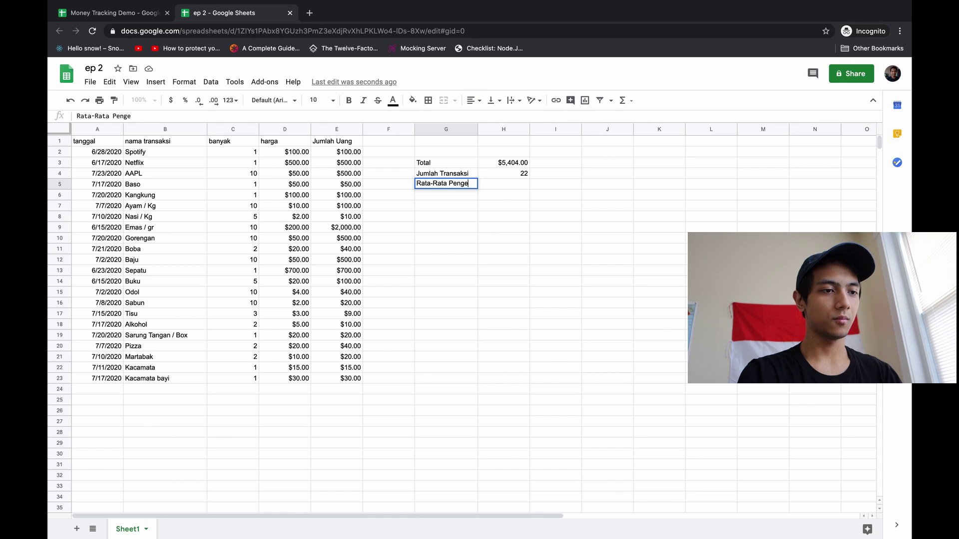
type("luara")
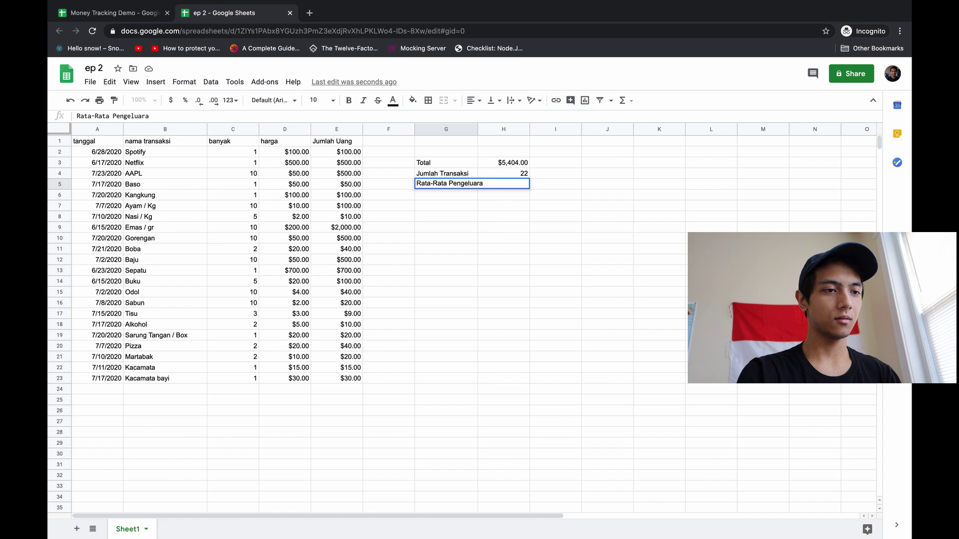
type("n")
key("Return")
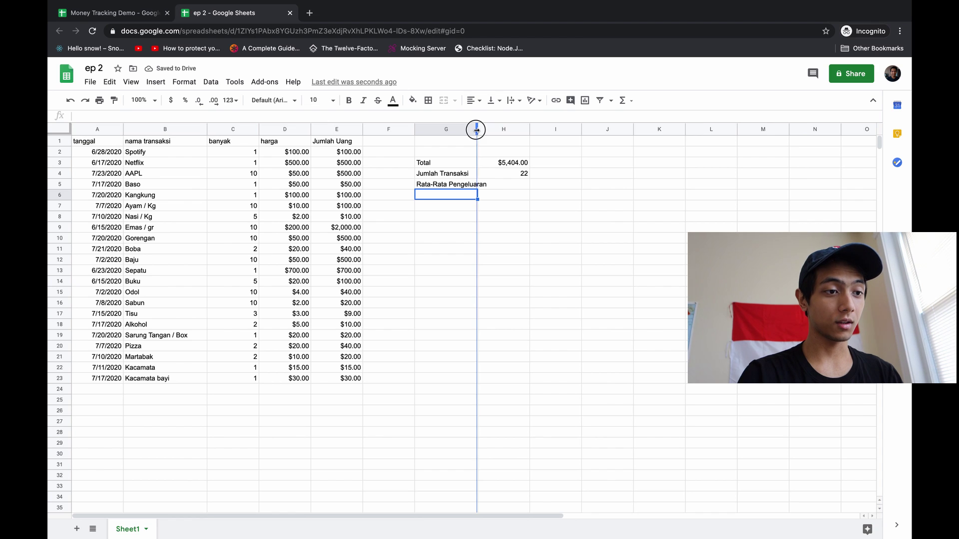
left_click_drag(478, 130, 492, 129)
Enter =H3/H4 in H5 to divide the Total by the transaction count
left_click(517, 186)
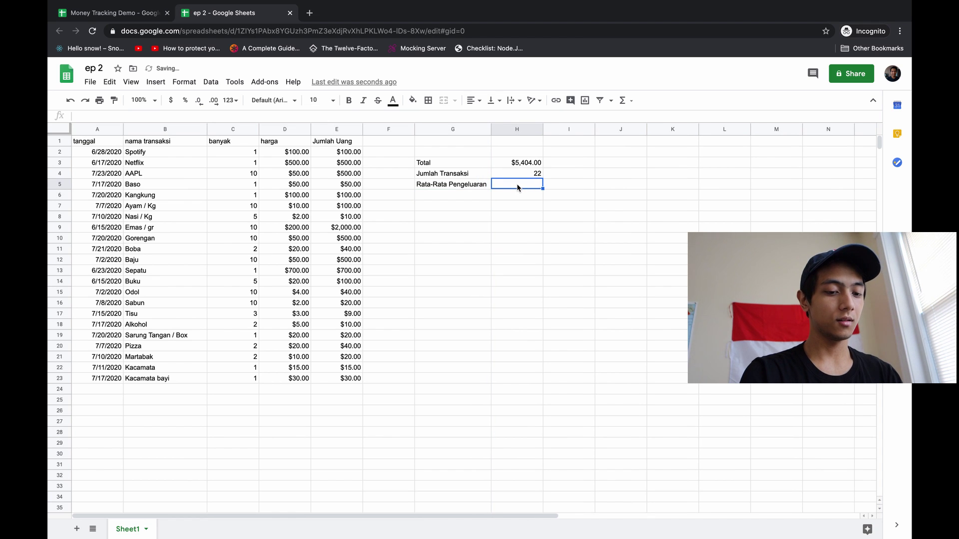
type("=")
left_click(539, 166)
type("/")
left_click(539, 175)
key("Return")
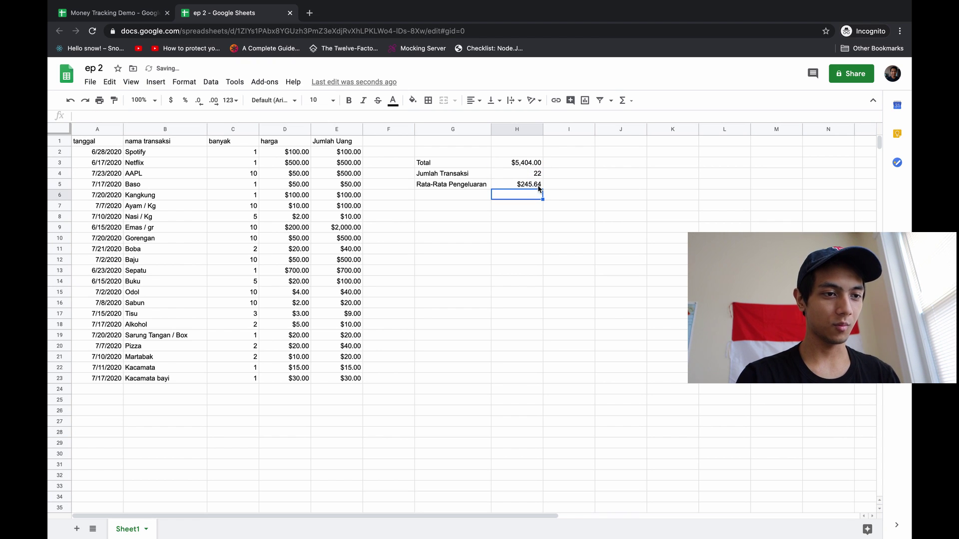
Replace the H5 formula with =AVERAGE(E2:E), showing $245.64
double_click(538, 186)
key("ctrl+a")
type("sv")
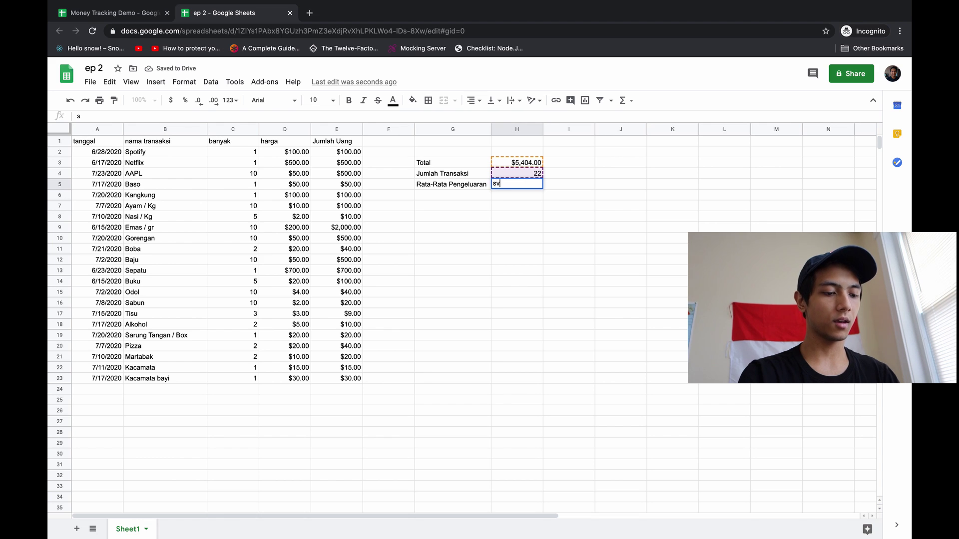
key("BackSpace")
type("ave")
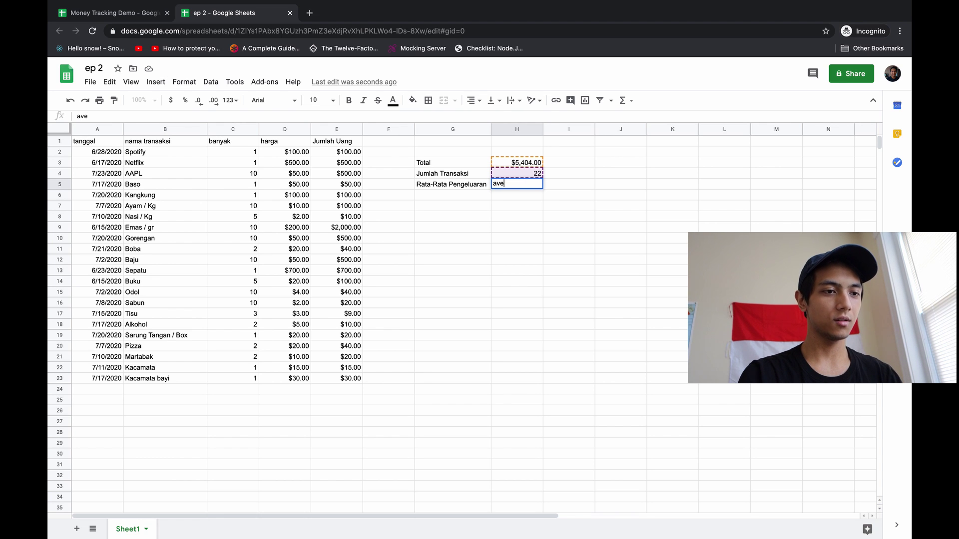
type("=a")
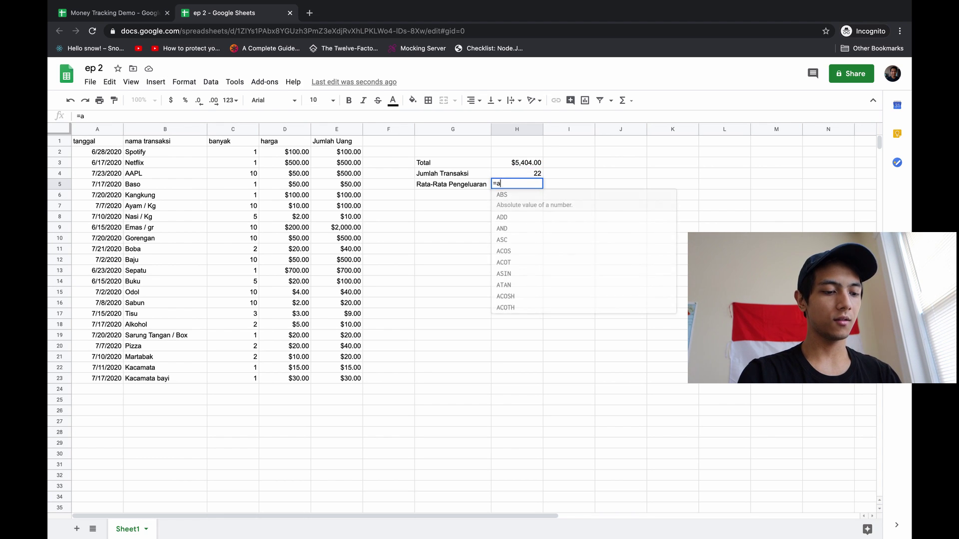
type("ve")
key("Down")
key("Tab")
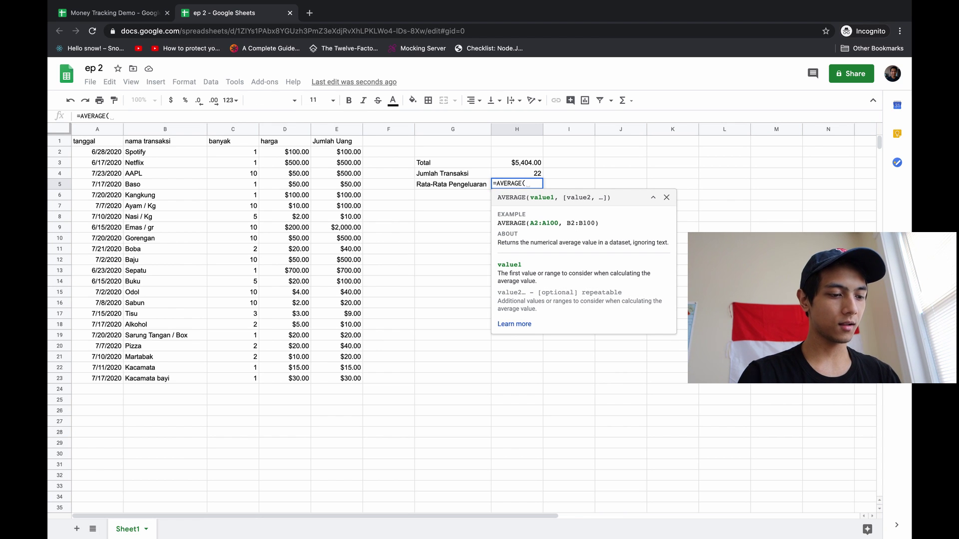
type("E2:E")
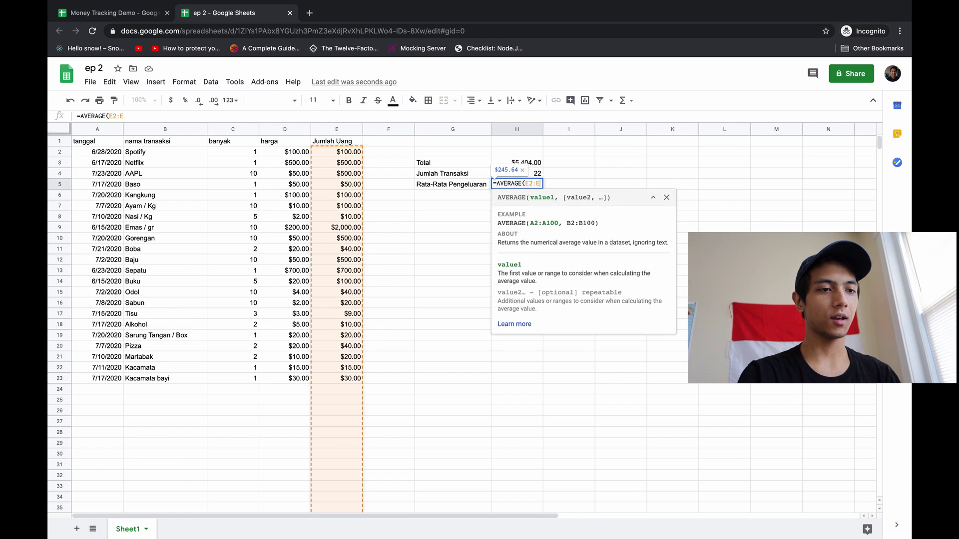
key("Return")
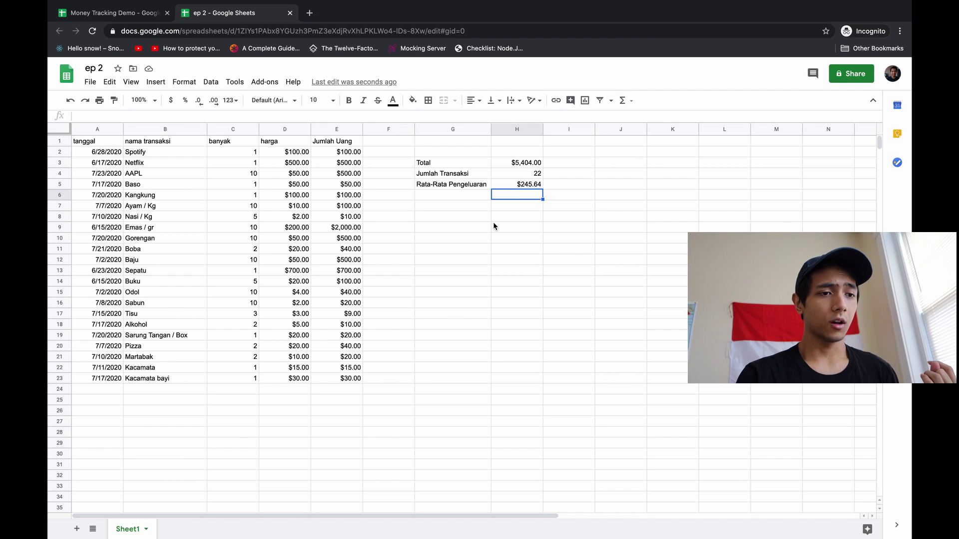
left_click(530, 186)
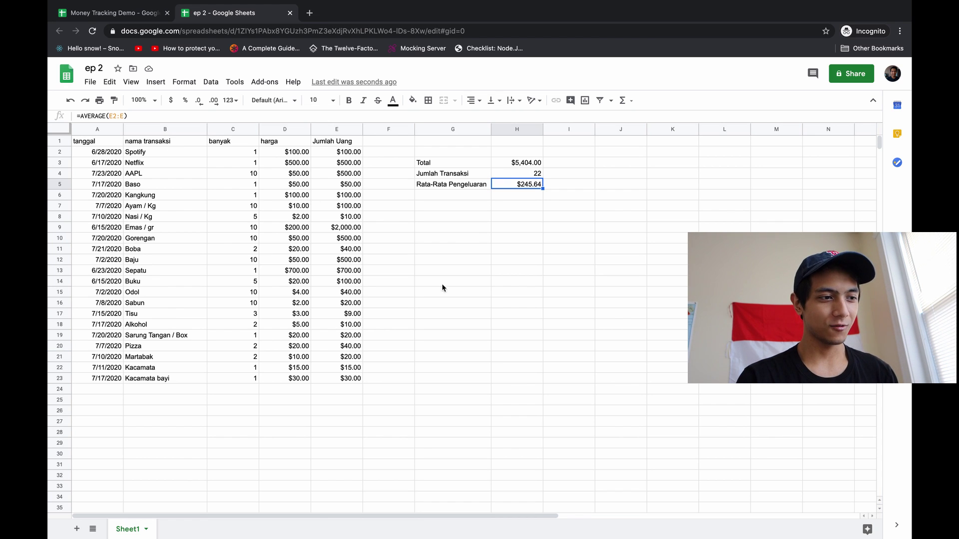
mouse_move(97, 130)
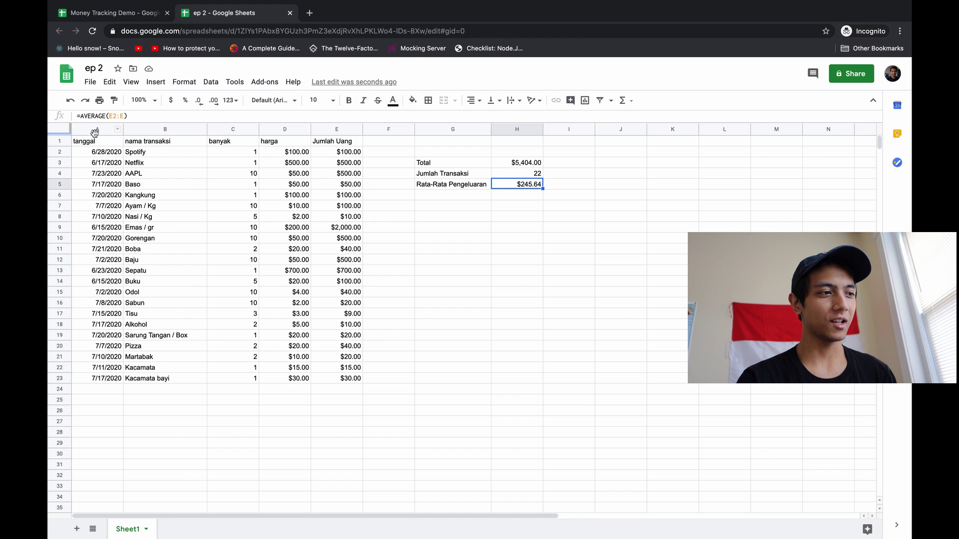
left_click_drag(90, 140, 295, 376)
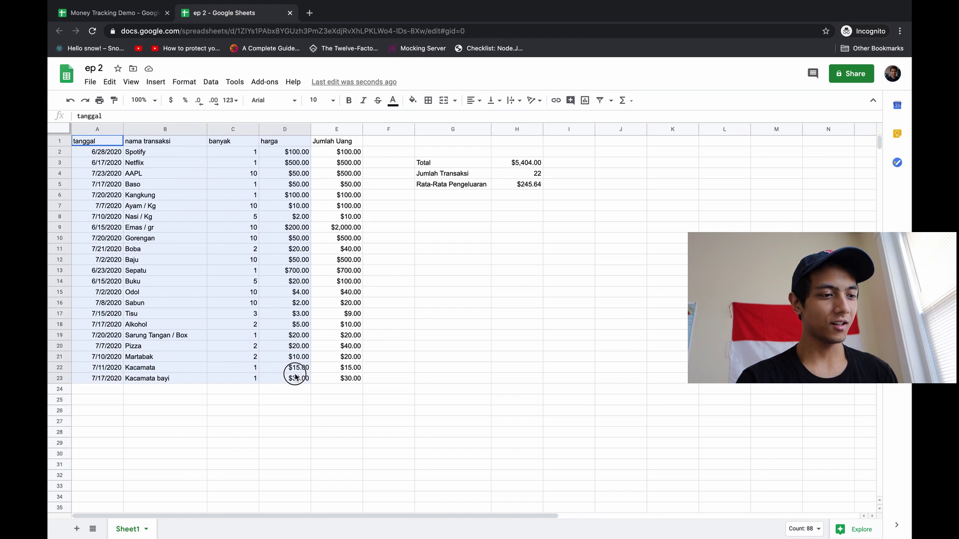
left_click(475, 163)
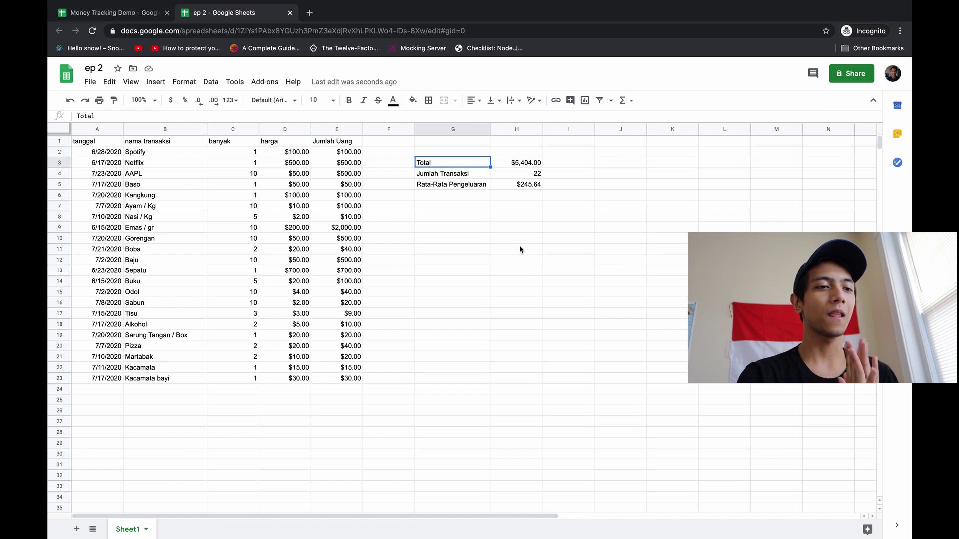
left_click(531, 185)
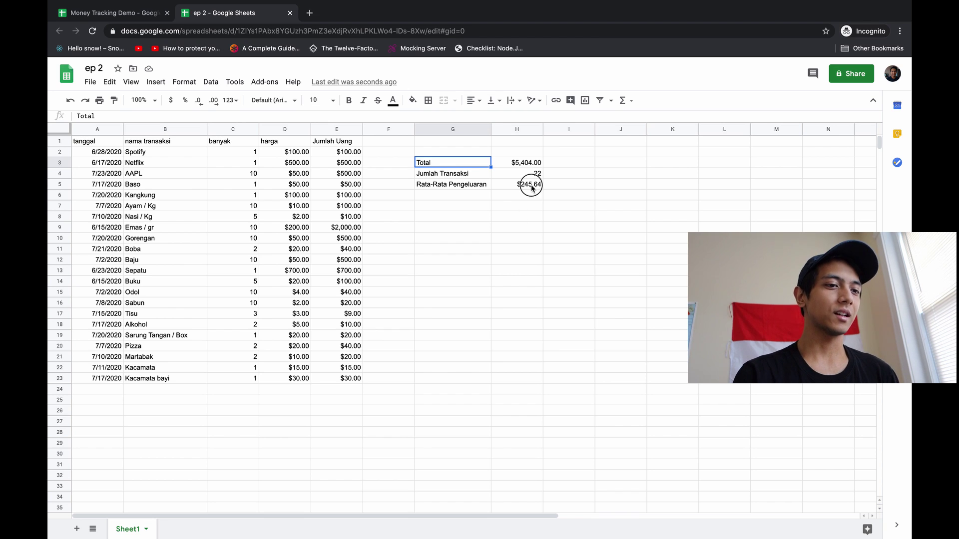
left_click(527, 198)
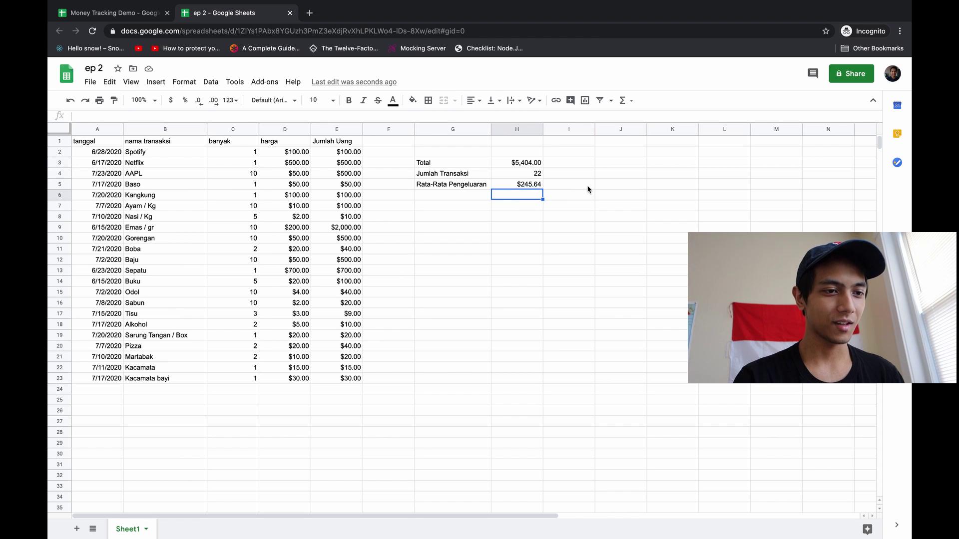
left_click(587, 185)
left_click(522, 185)
left_click(525, 205)
left_click(519, 186)
left_click(521, 205)
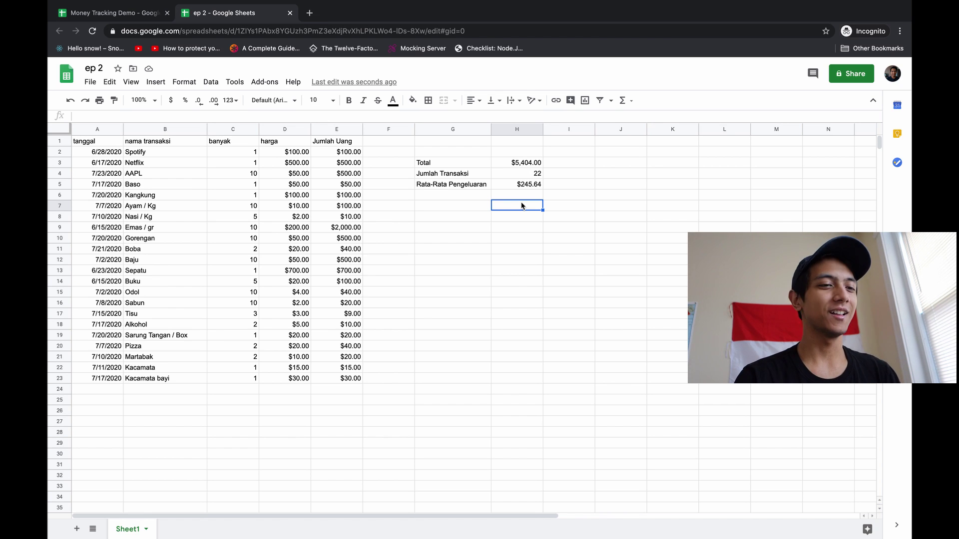
left_click(468, 195)
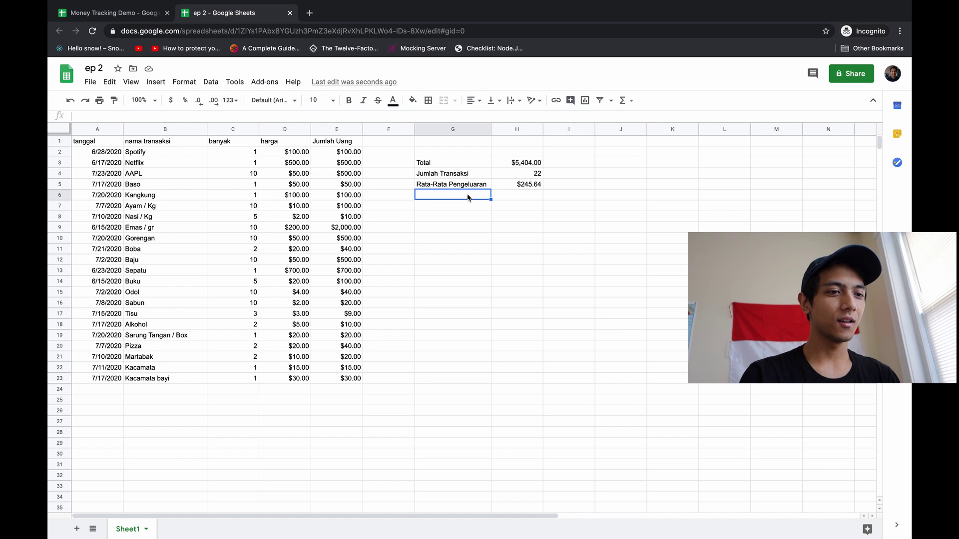
type("=")
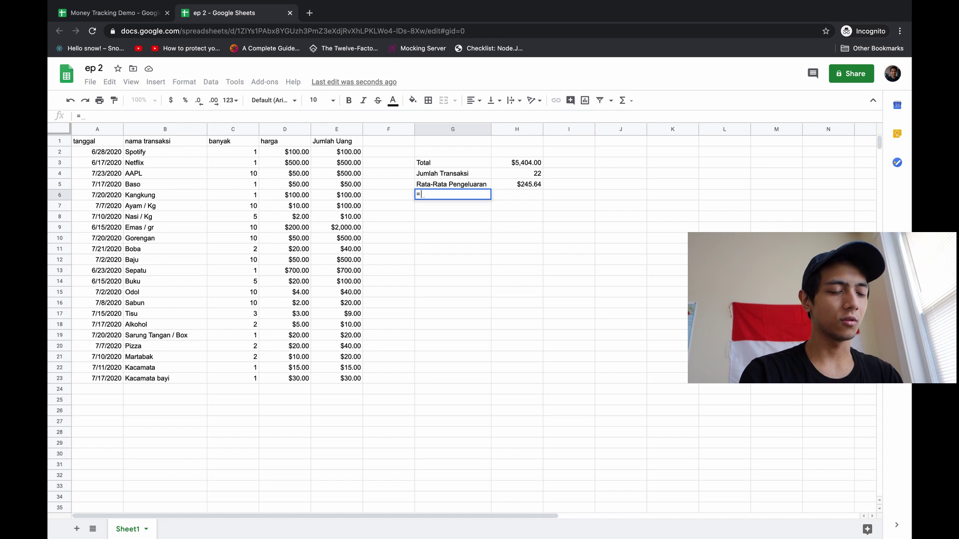
Label G6 'Cash'
key("BackSpace")
type("Cash")
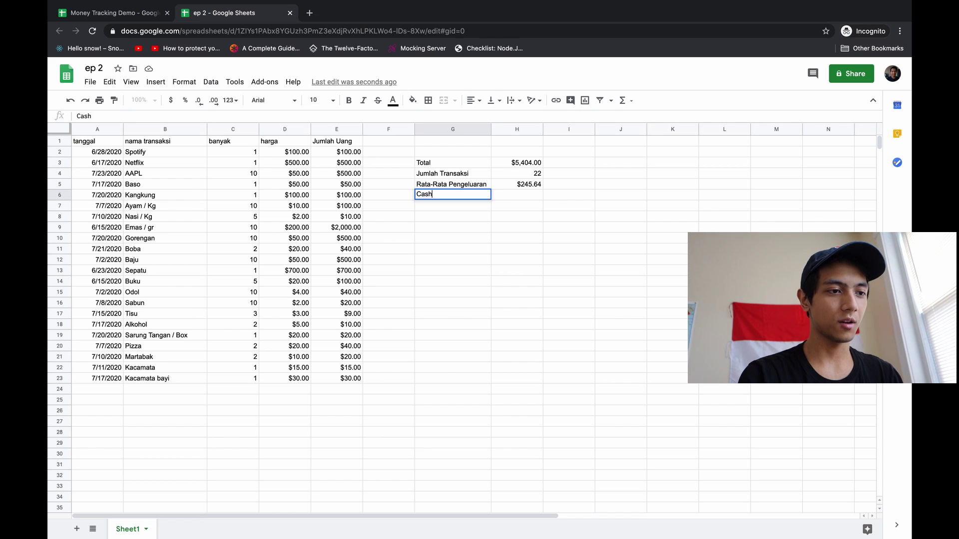
key("BackSpace")
key("Return")
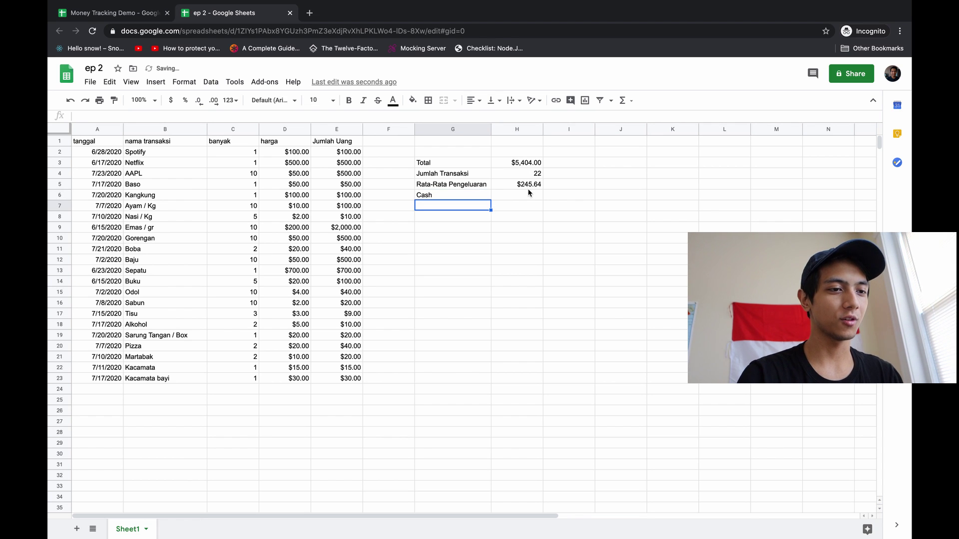
Enter 200 in H6 and format it as currency, showing $200.00
left_click(529, 192)
type("200")
key("Return")
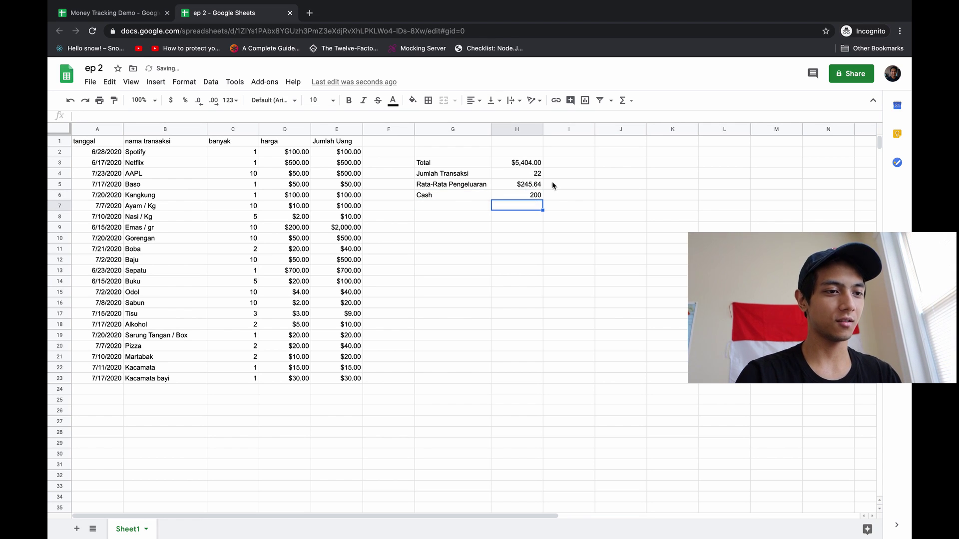
left_click(514, 194)
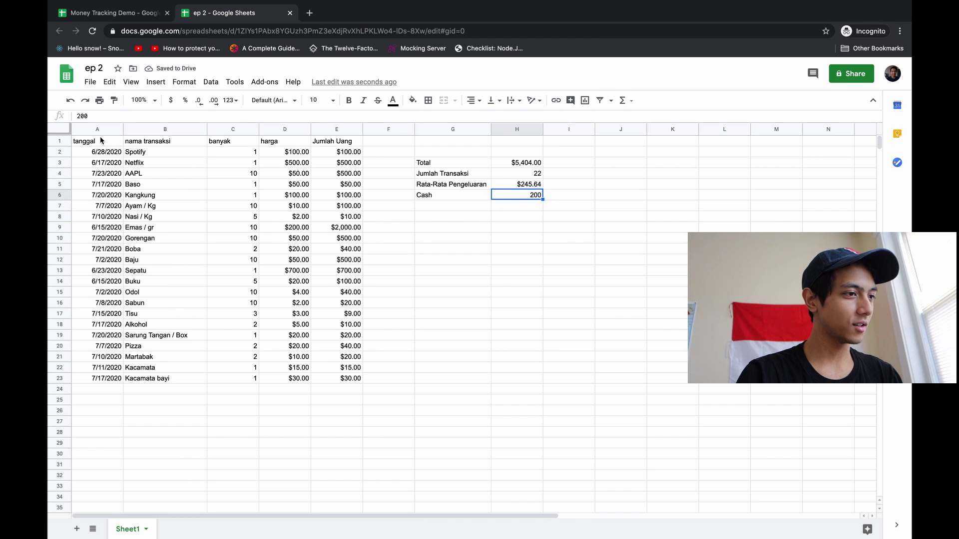
left_click(168, 103)
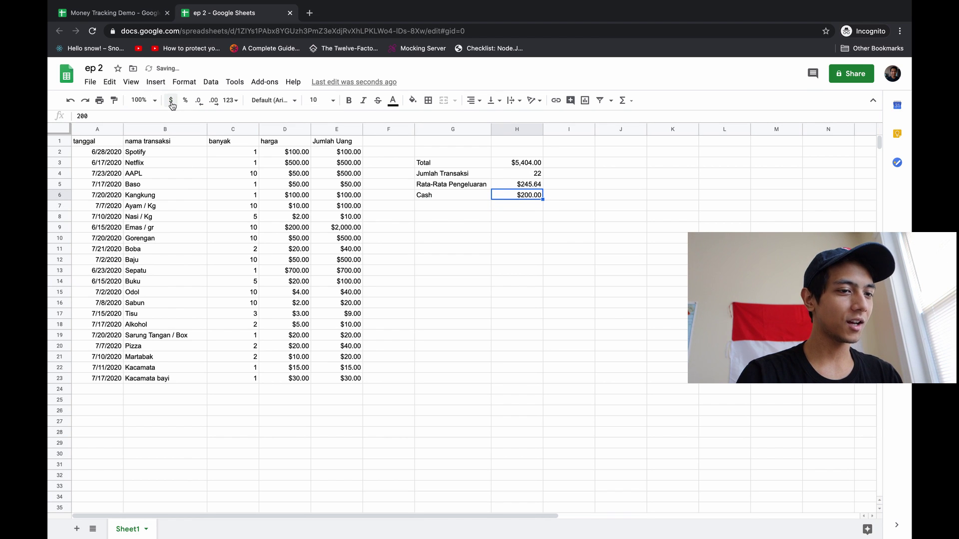
left_click(453, 211)
Label G7 'Jajan?' and begin an =IF( formula in H7
type("Jaja")
key("Return")
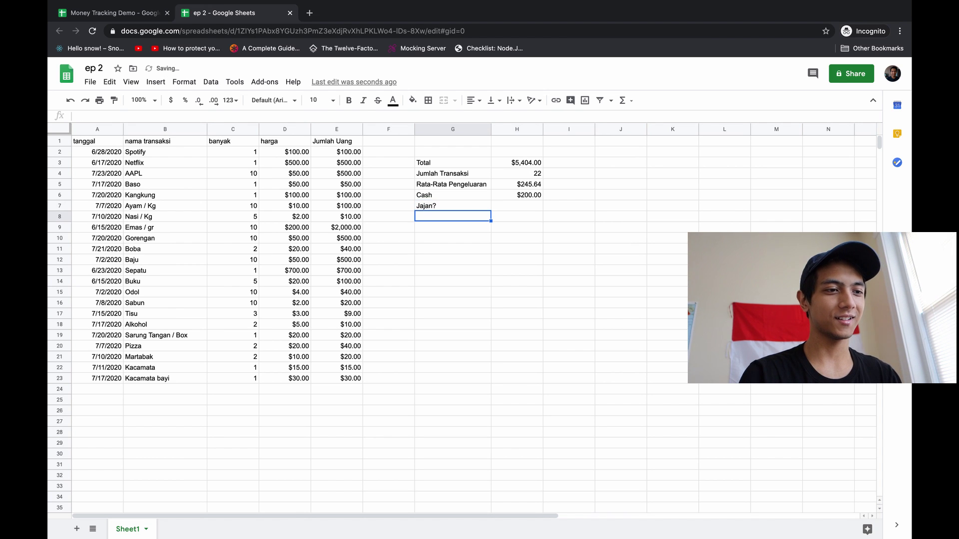
left_click(503, 207)
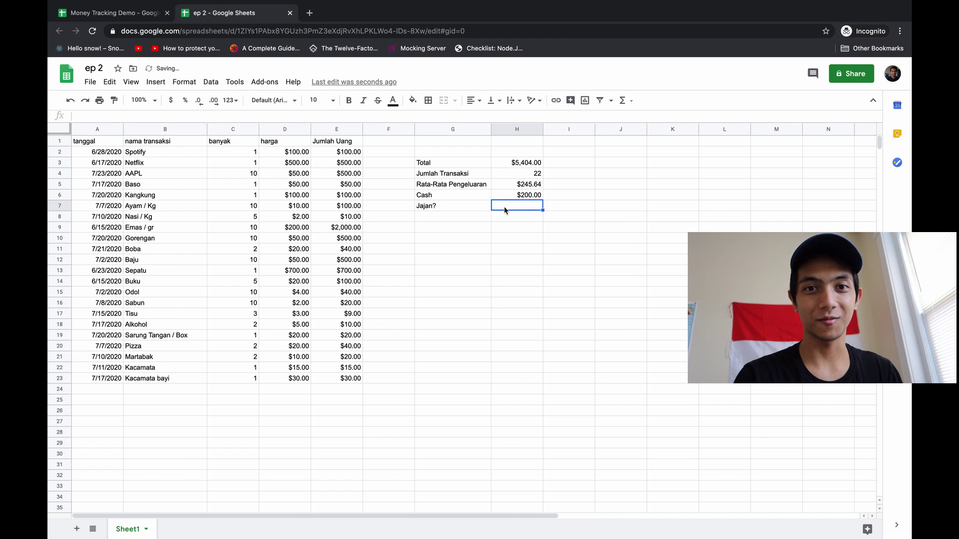
type("=")
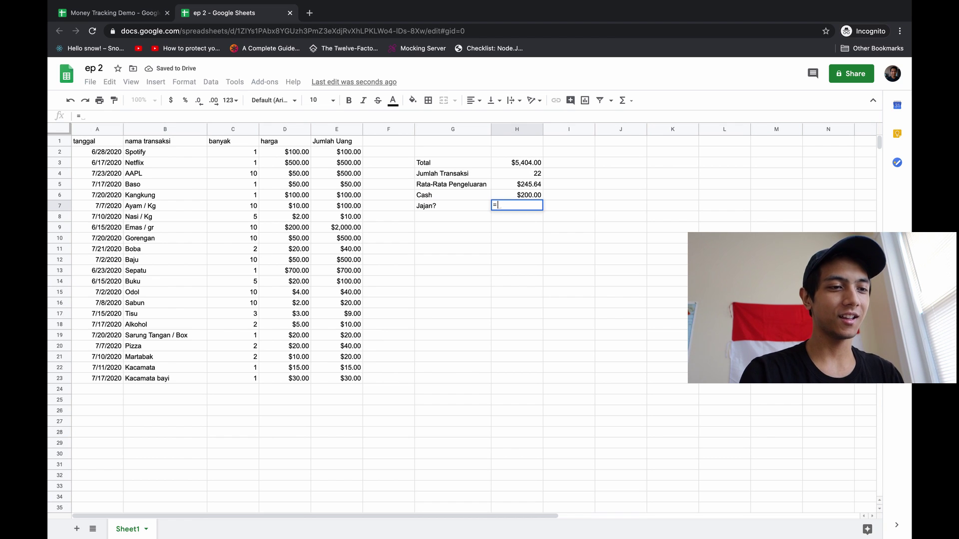
type("IF(")
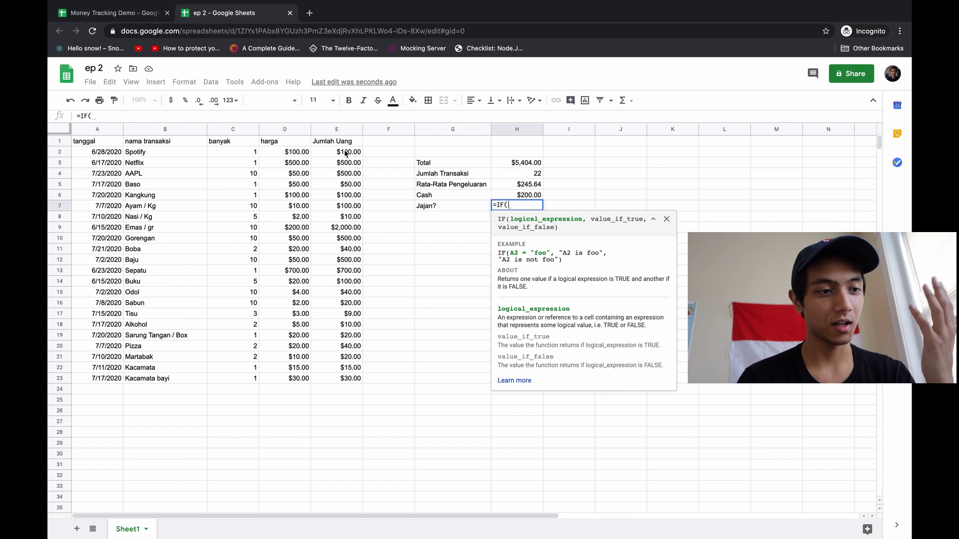
Write the IF condition H5>H6 in H7, replacing a trial D2>E2 comparison
left_click(307, 152)
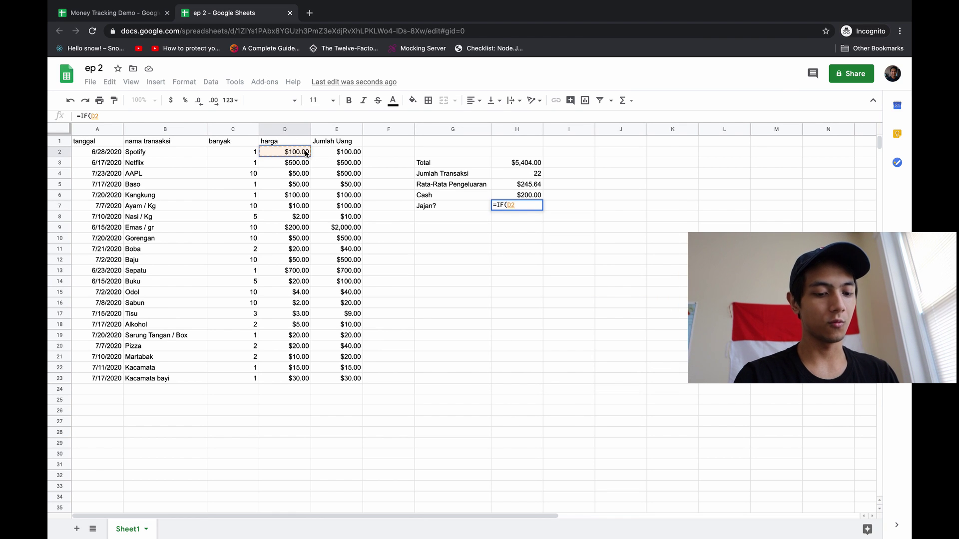
type(">")
left_click(334, 153)
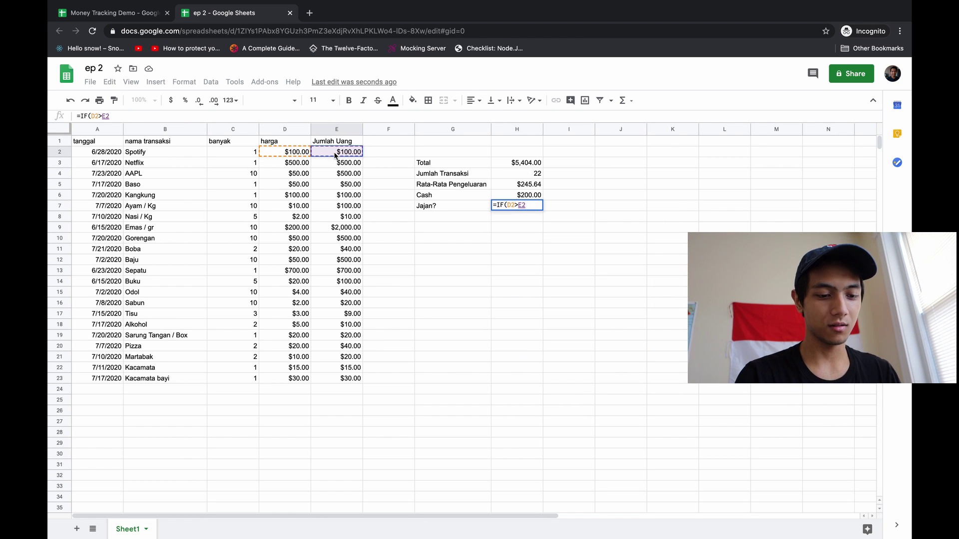
type(")")
key("BackSpace")
key("BackSpace")
key("BackSpace")
key("BackSpace")
key("BackSpace")
key("BackSpace")
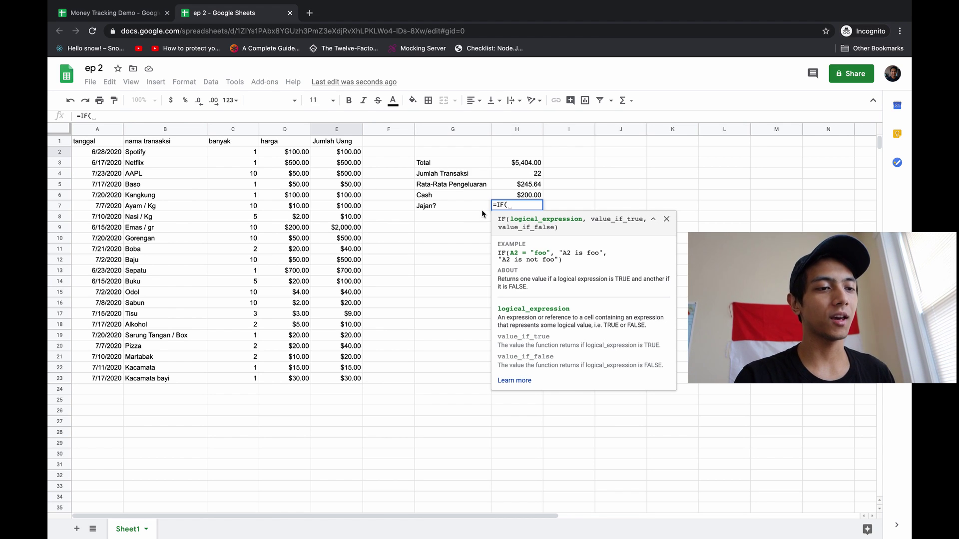
left_click(527, 186)
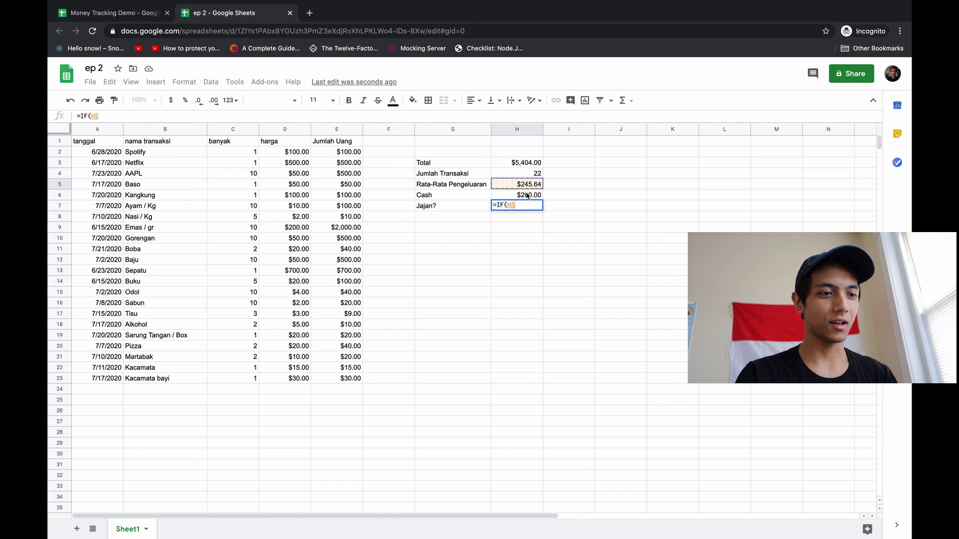
type(">")
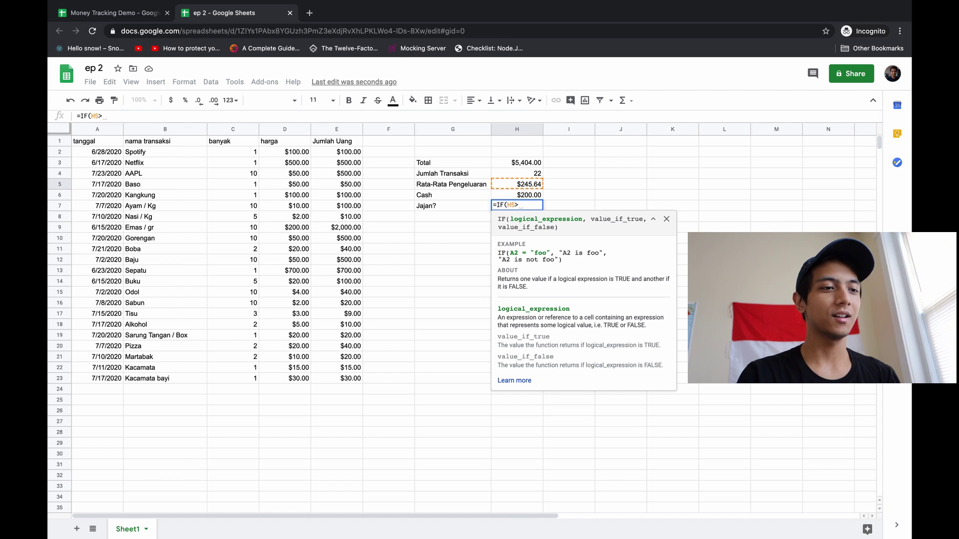
left_click(531, 196)
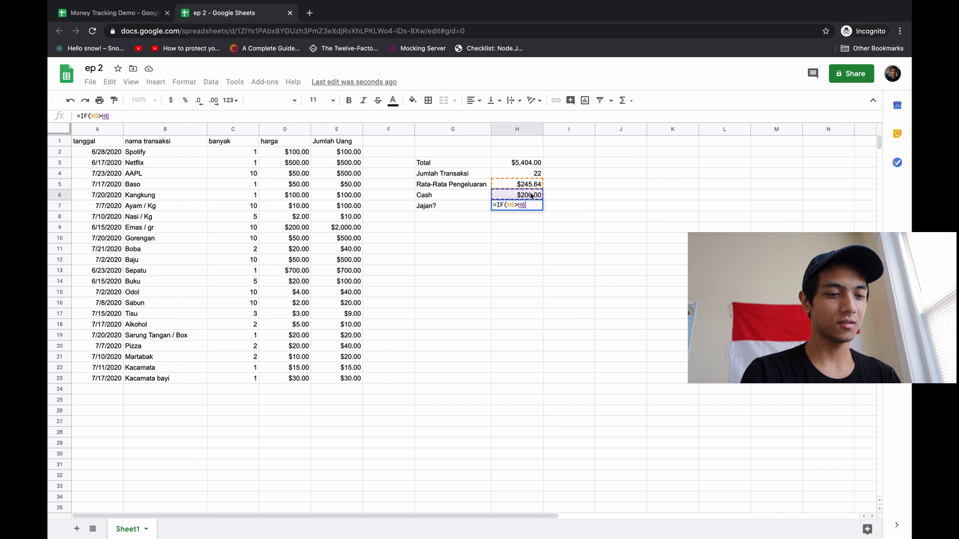
type(",")
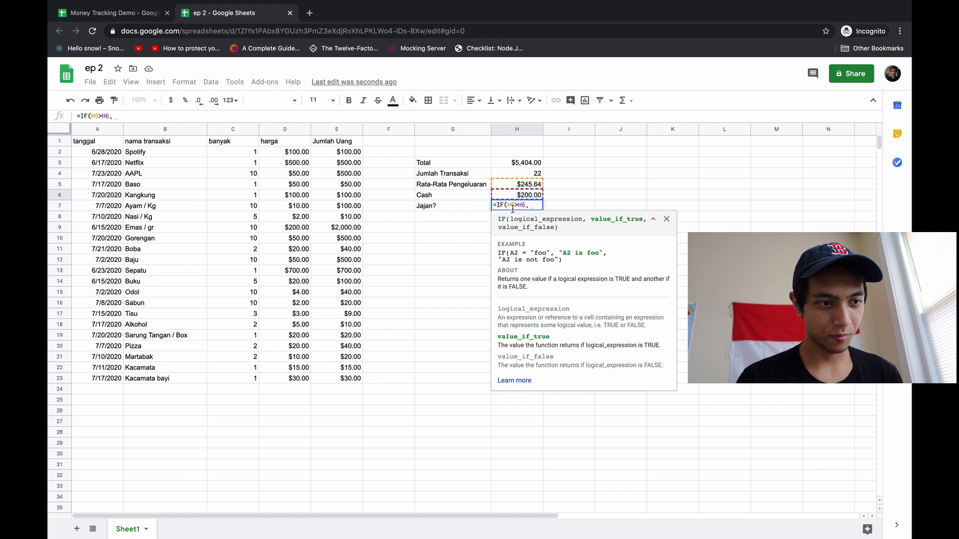
Complete H7 as =IF(H5>H6,'Jangan!','Sikat'), which displays #ERROR!
left_click_drag(509, 207, 526, 206)
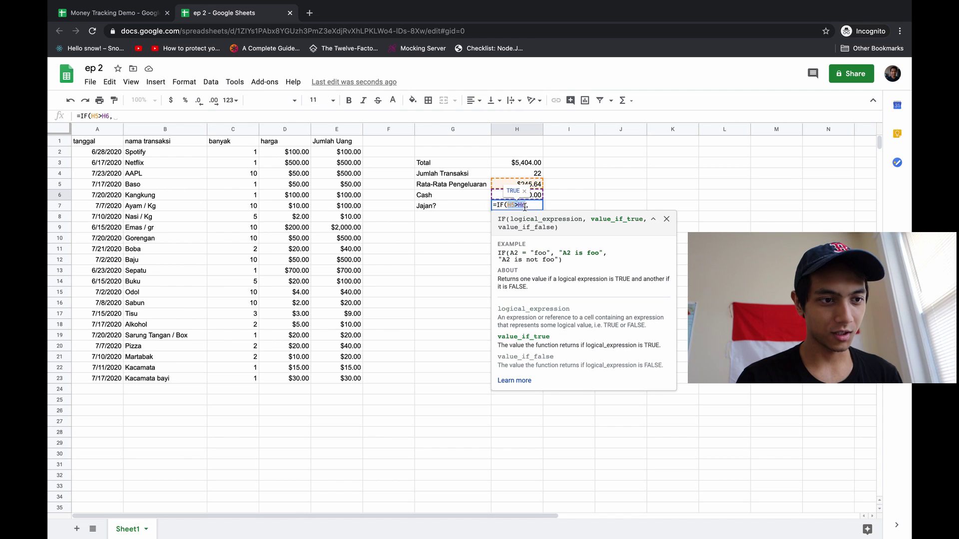
left_click(535, 207)
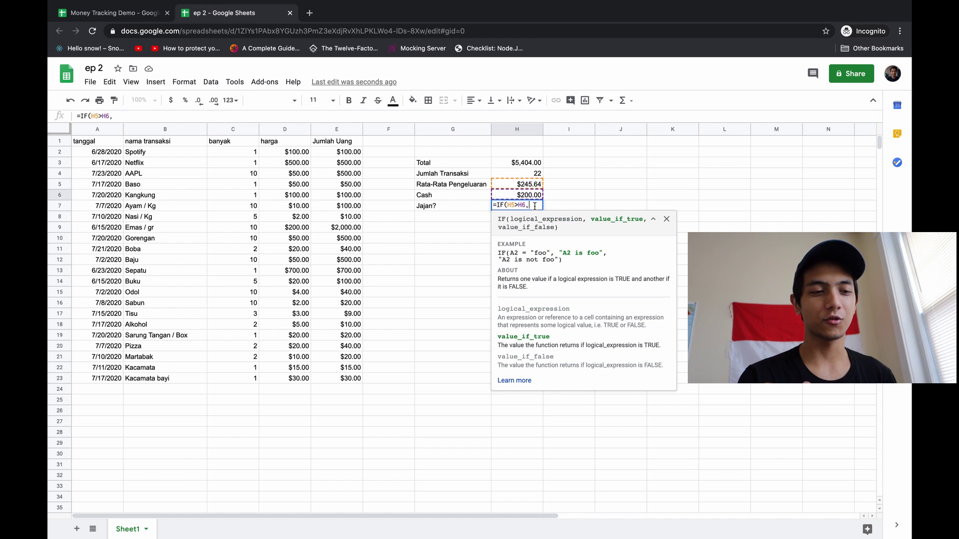
type("'")
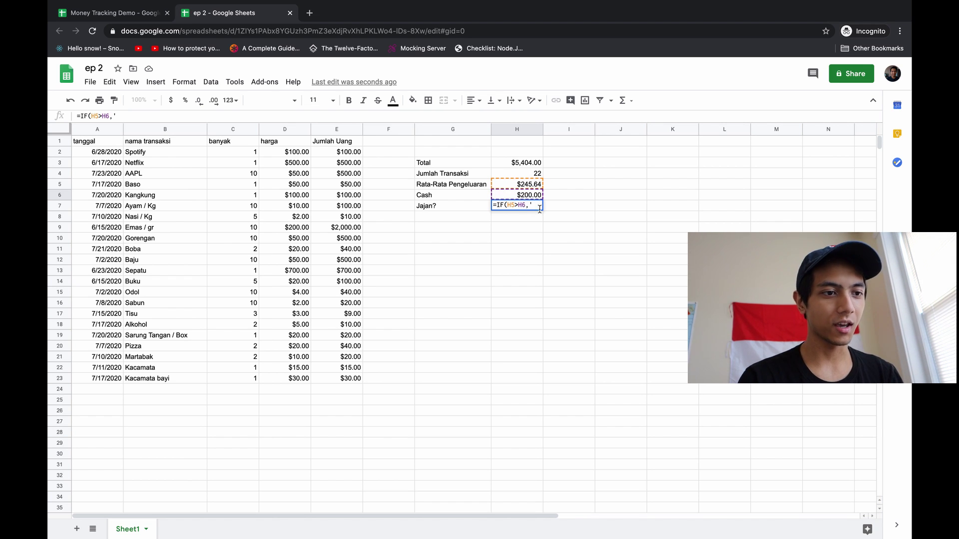
type("Jangs")
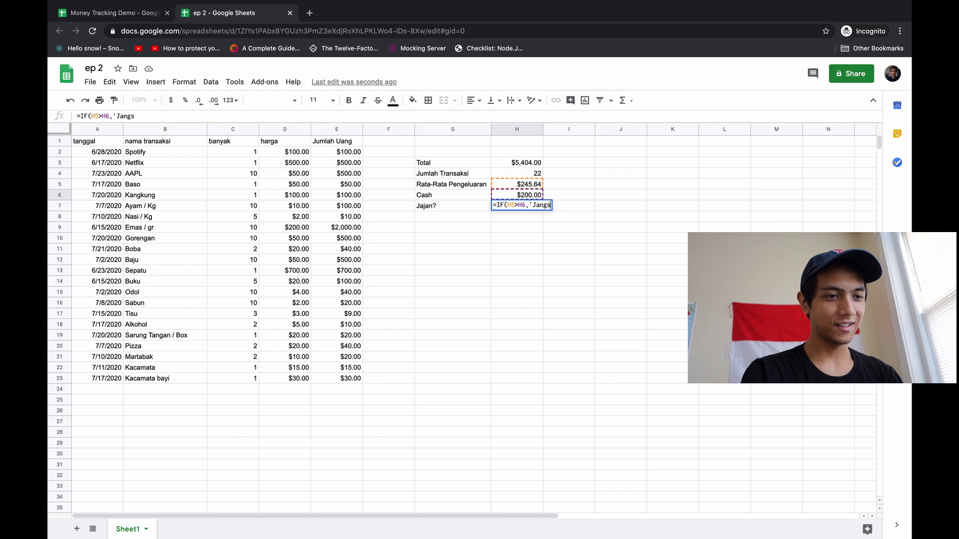
type("Jaja")
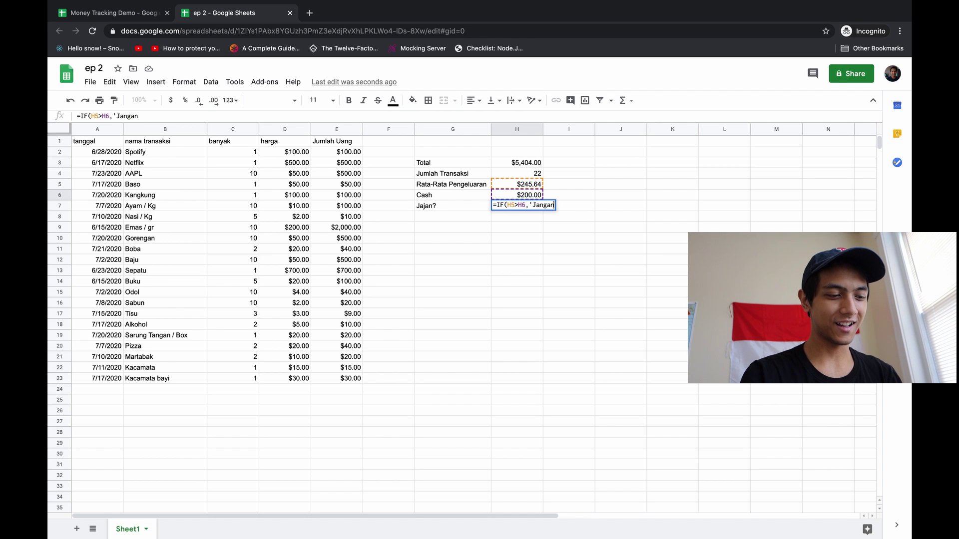
type(", ")
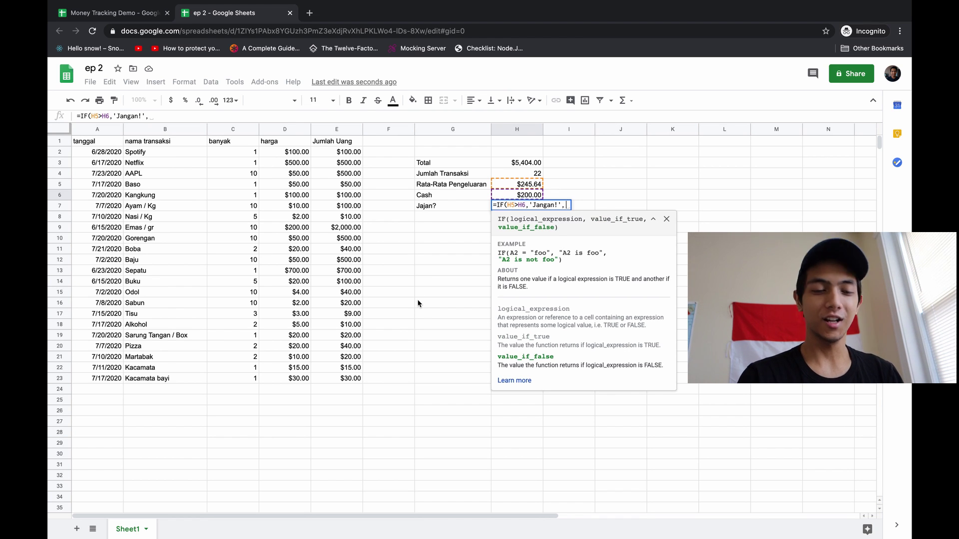
type("'Sikat")
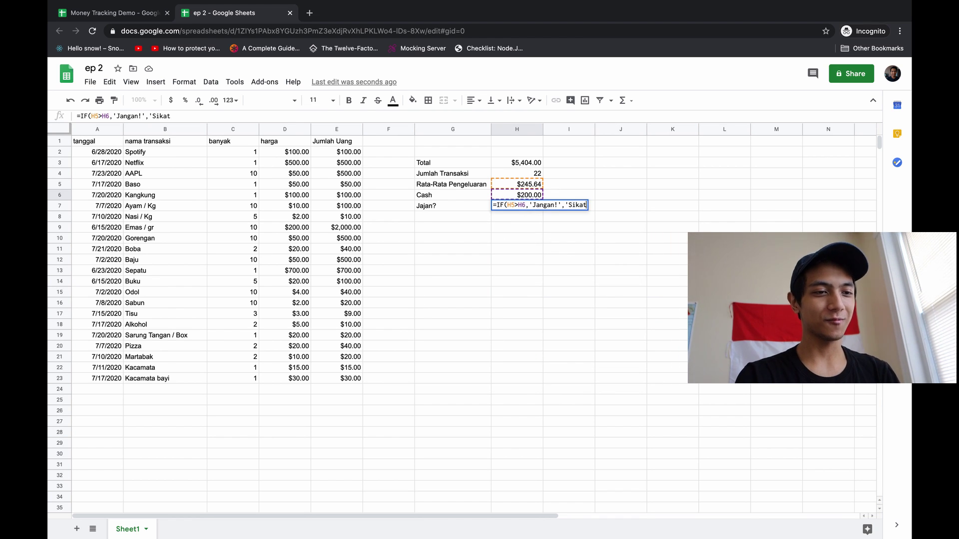
type(")")
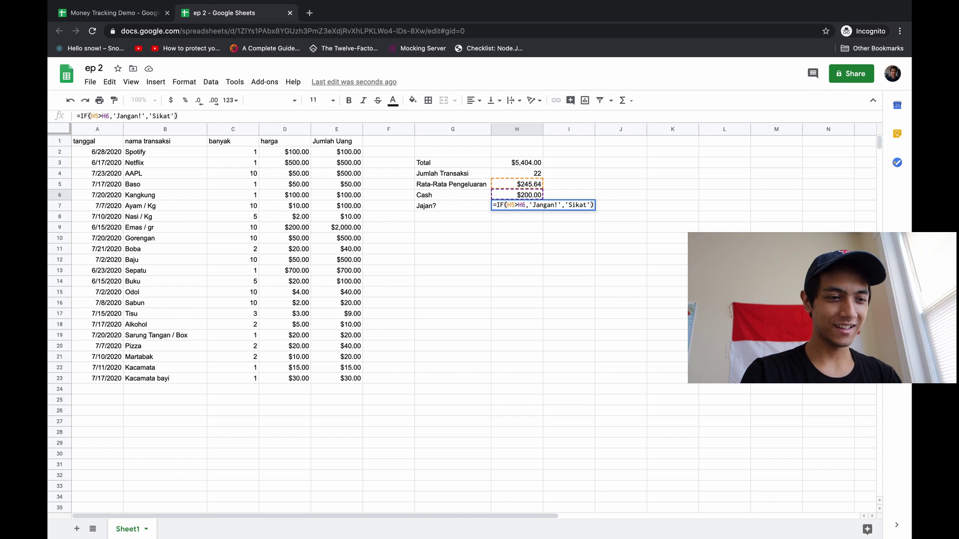
key("Return")
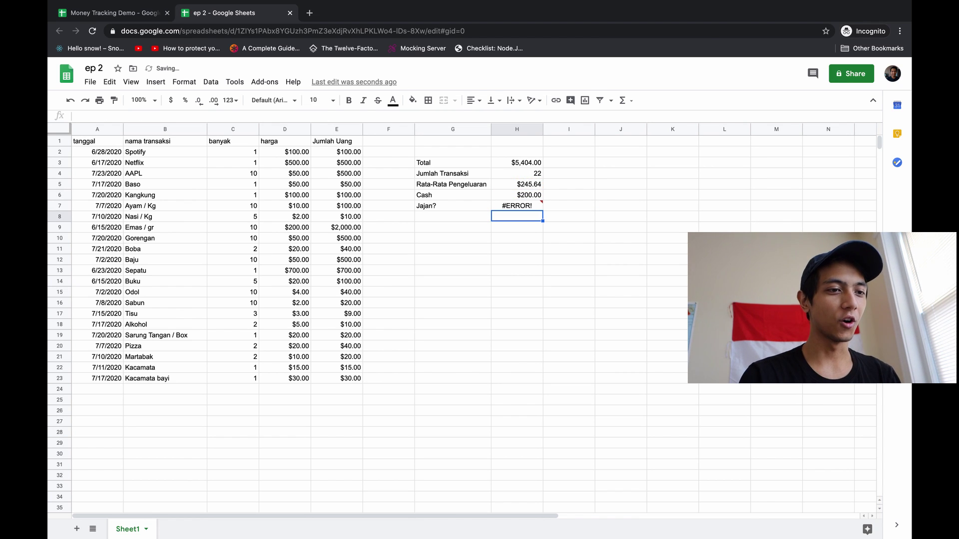
Change the single quotes around Jangan! in the H7 formula to double quotes
left_click(524, 209)
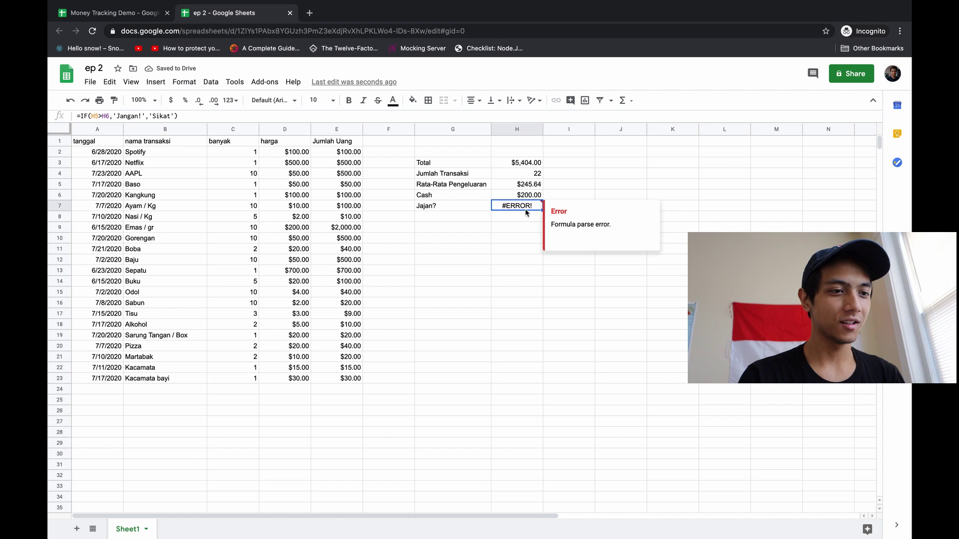
double_click(523, 209)
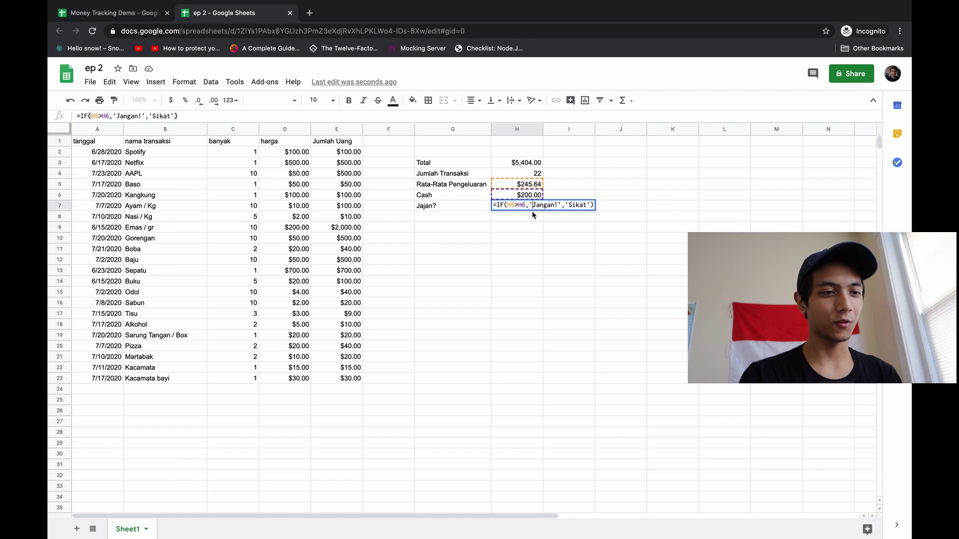
key("BackSpace")
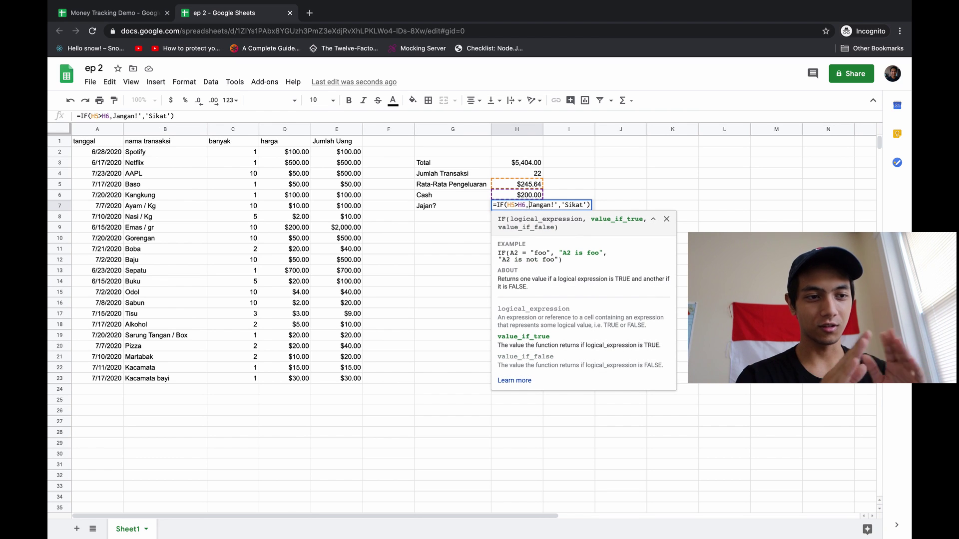
type("\"")
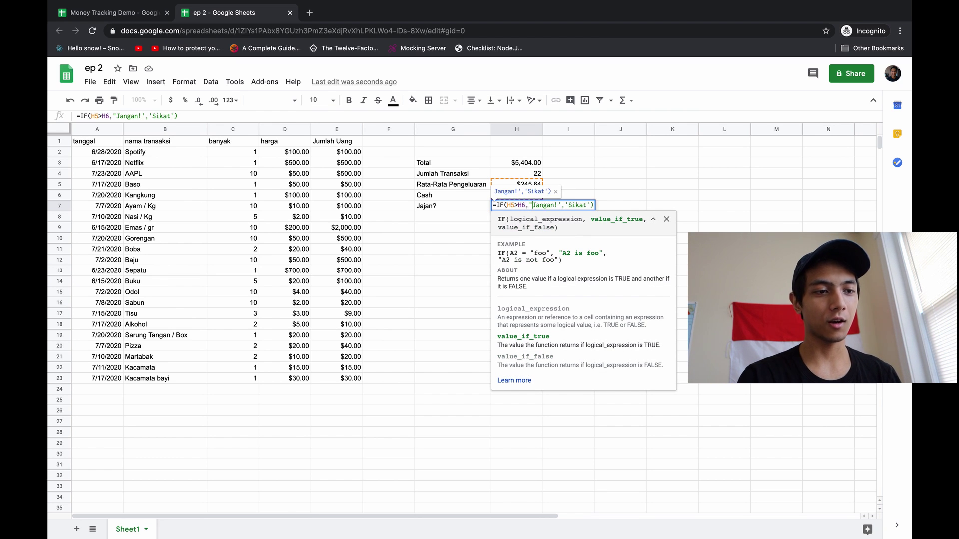
key("Right")
key("Right")
key("Right")
key("BackSpace")
type("\"")
Change the quotes around Sikat to double quotes too, so H7 shows Jangan!
key("Right")
key("Right")
key("BackSpace")
type("\"")
key("Right")
key("Right")
key("BackSpace")
type("\"")
key("Return")
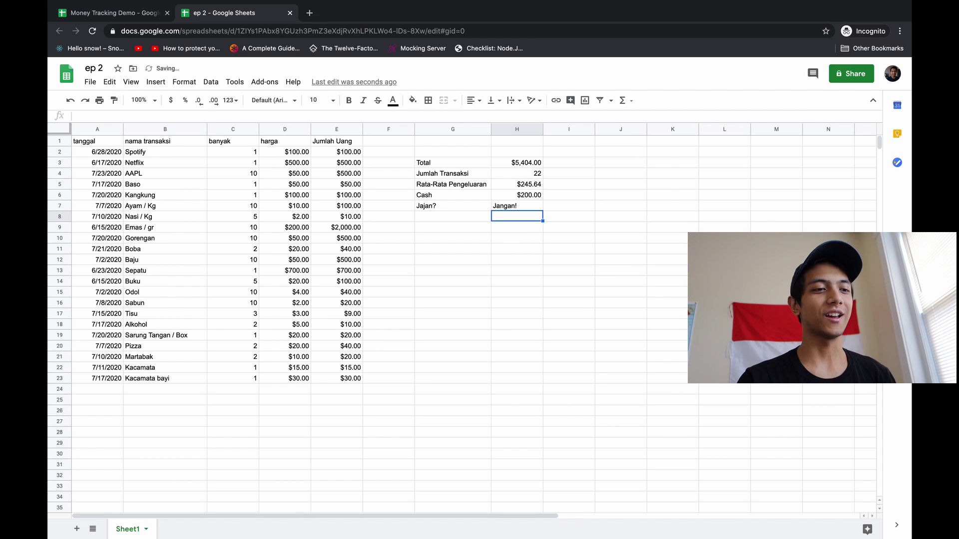
left_click(530, 208)
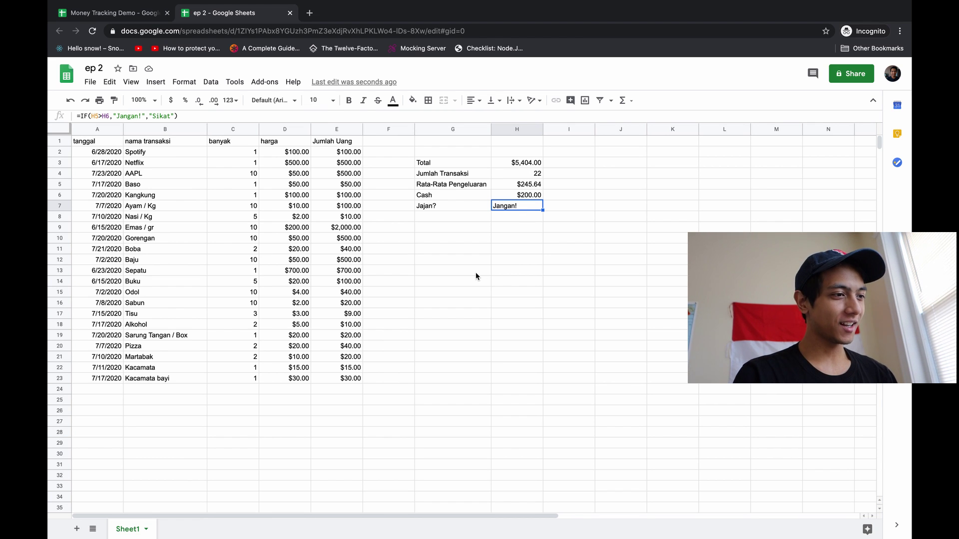
left_click(520, 187)
left_click(520, 174)
double_click(519, 174)
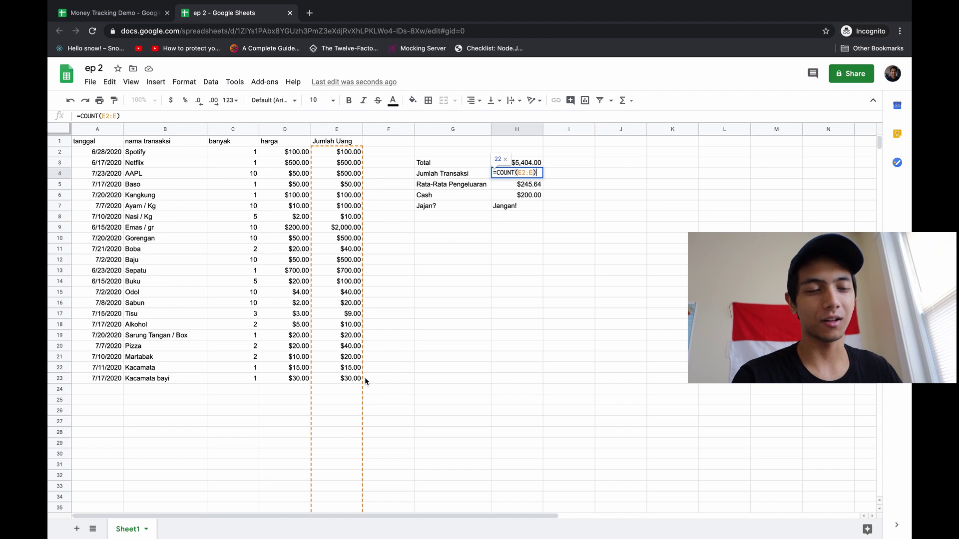
left_click(506, 184)
double_click(506, 185)
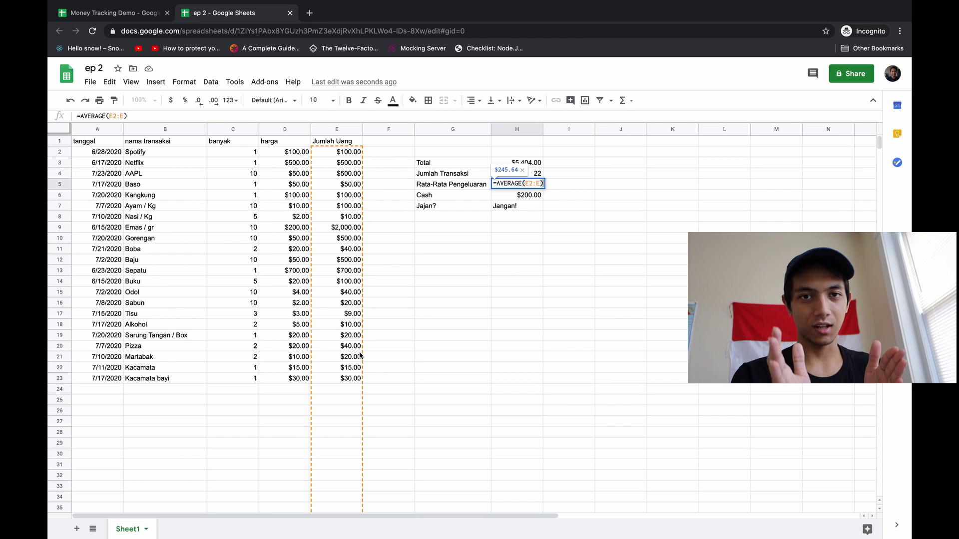
left_click(528, 208)
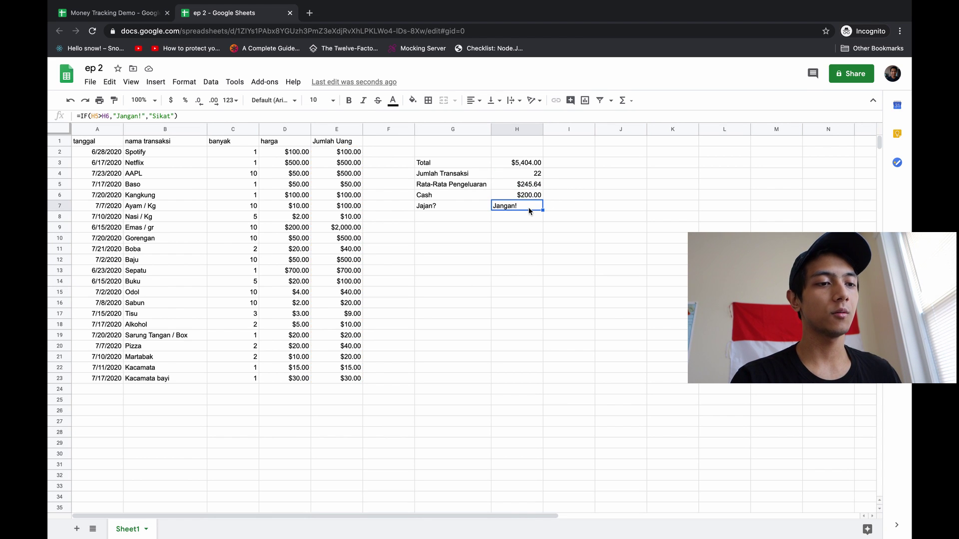
double_click(513, 208)
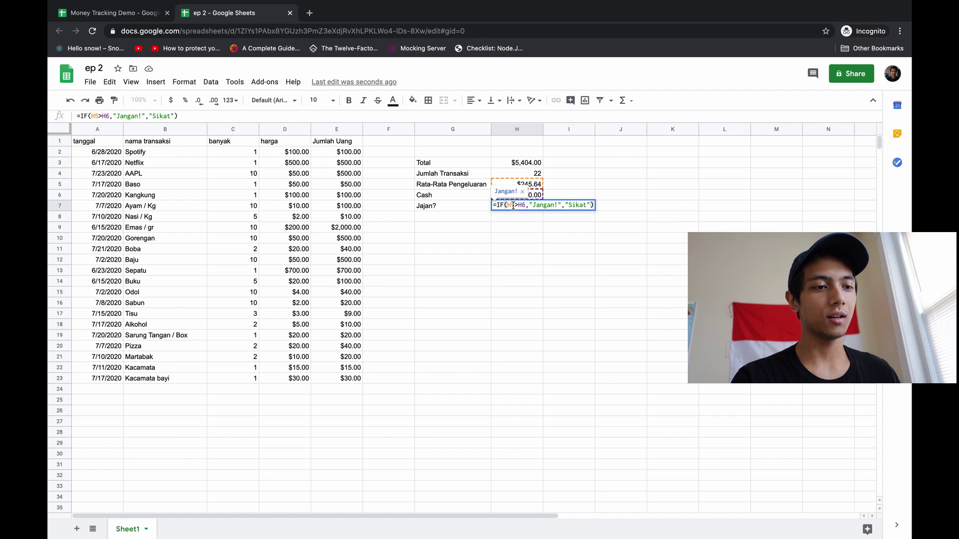
left_click_drag(507, 206, 525, 207)
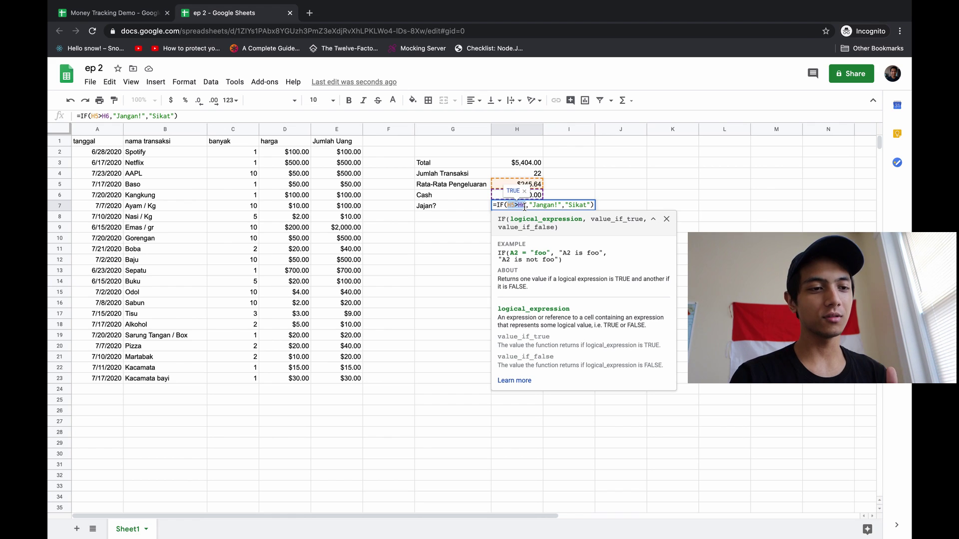
left_click_drag(529, 205, 559, 204)
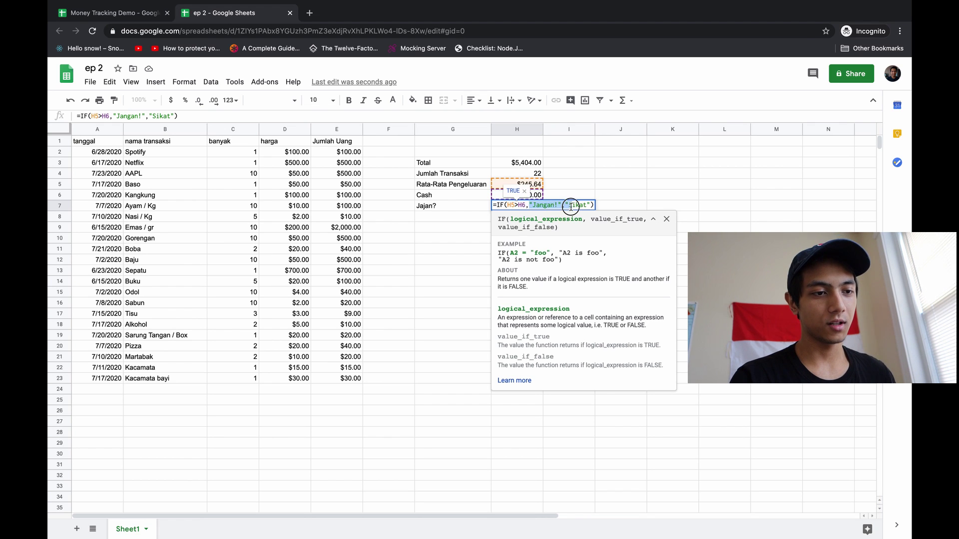
left_click(557, 205)
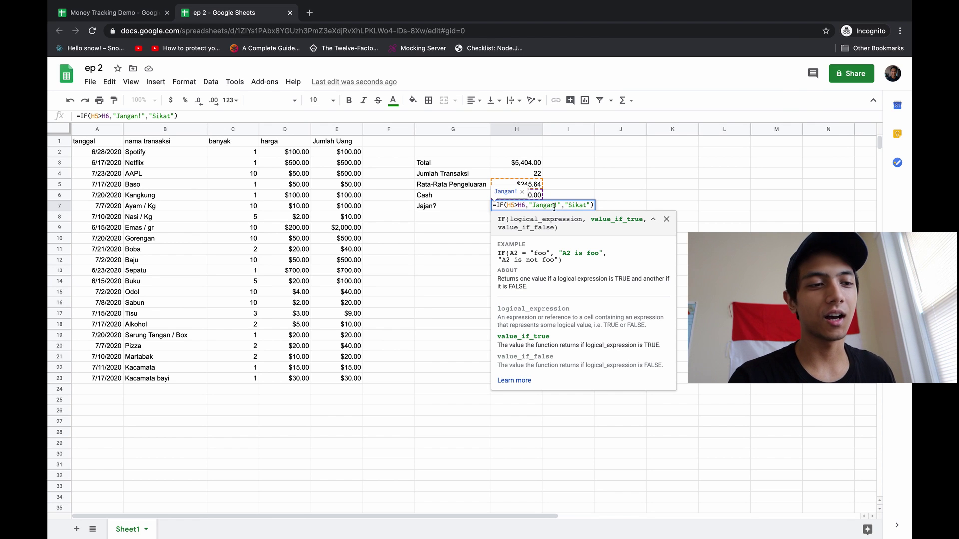
left_click(472, 216)
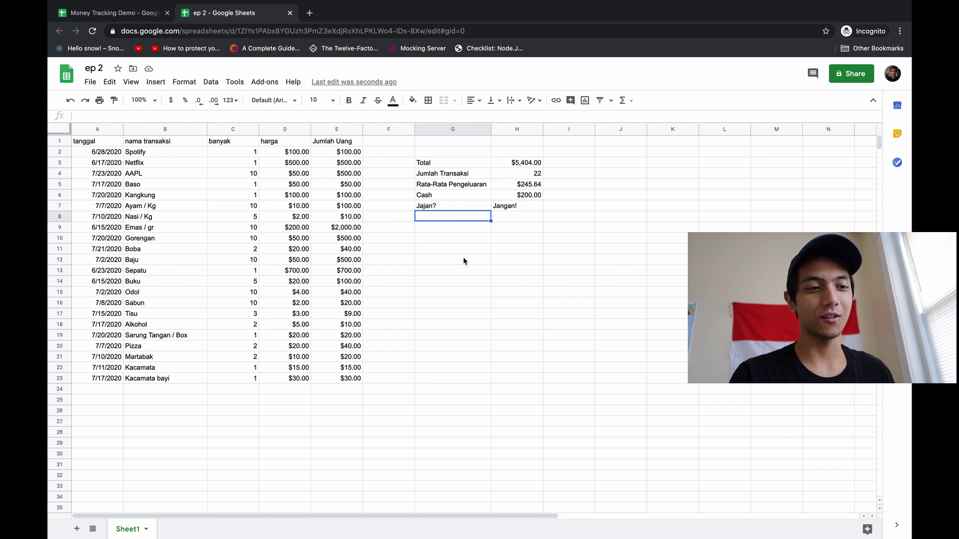
left_click(517, 229)
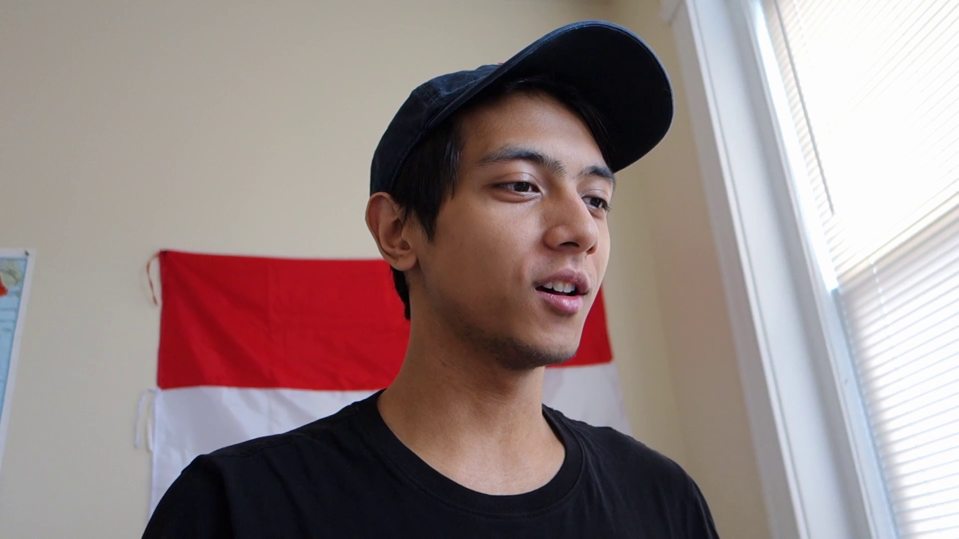